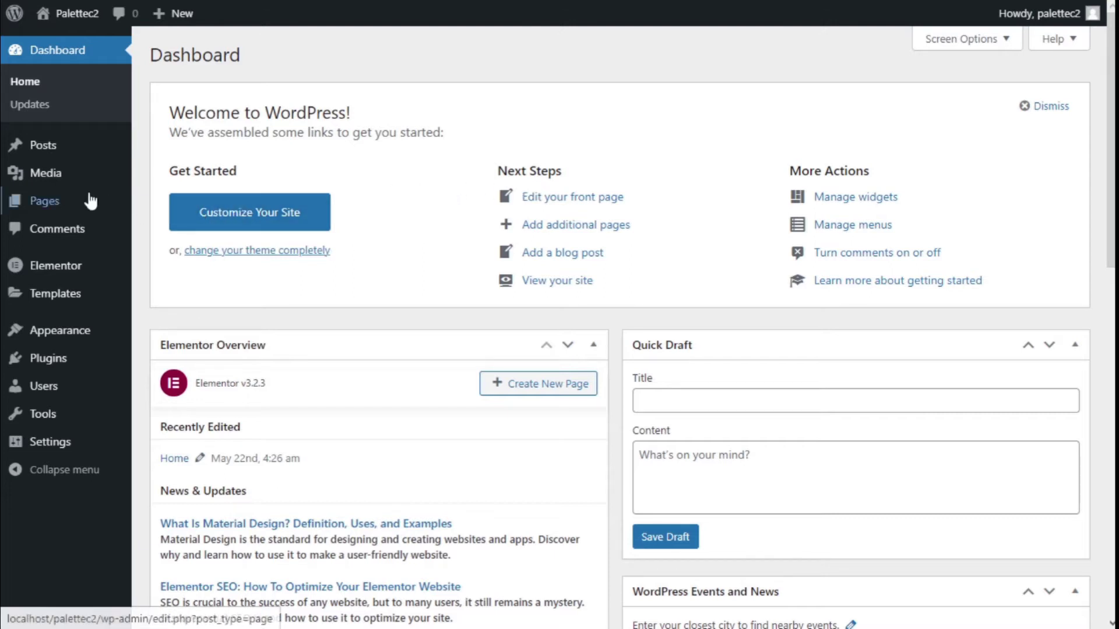
Open the Footer Builder and show the Above Footer row settings (3 columns, Stack, Full Width)
mouse_move(62, 326)
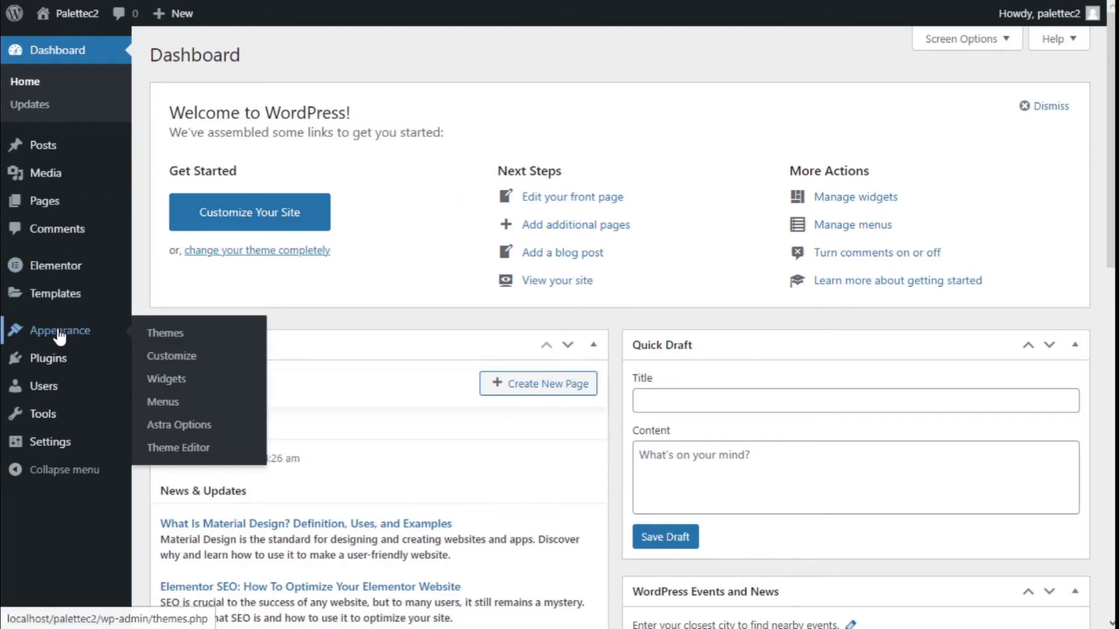
click(175, 358)
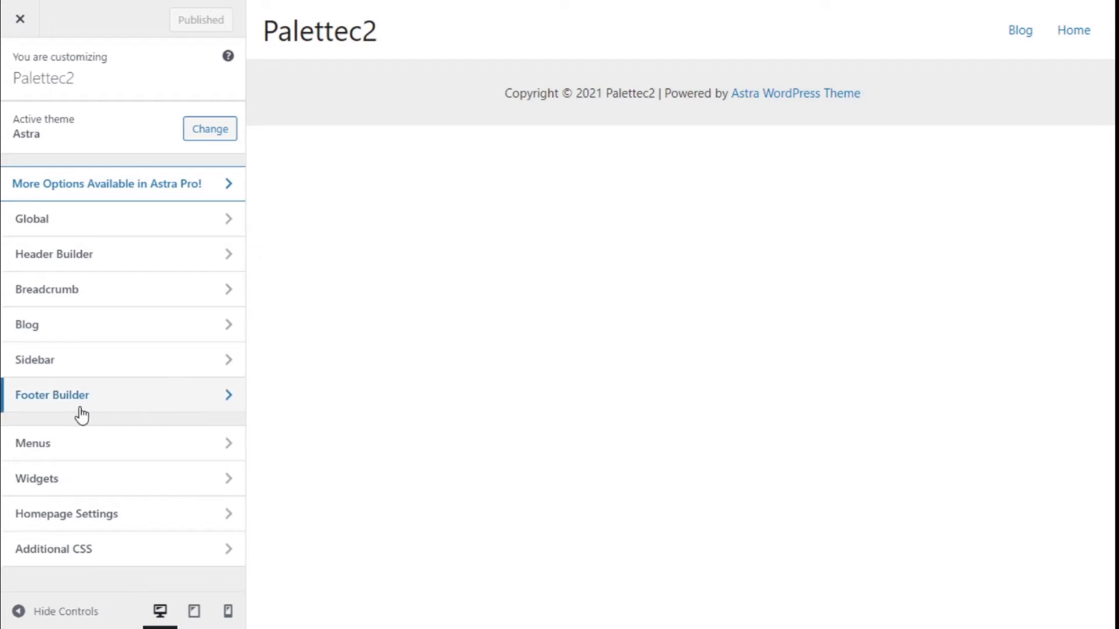
click(61, 408)
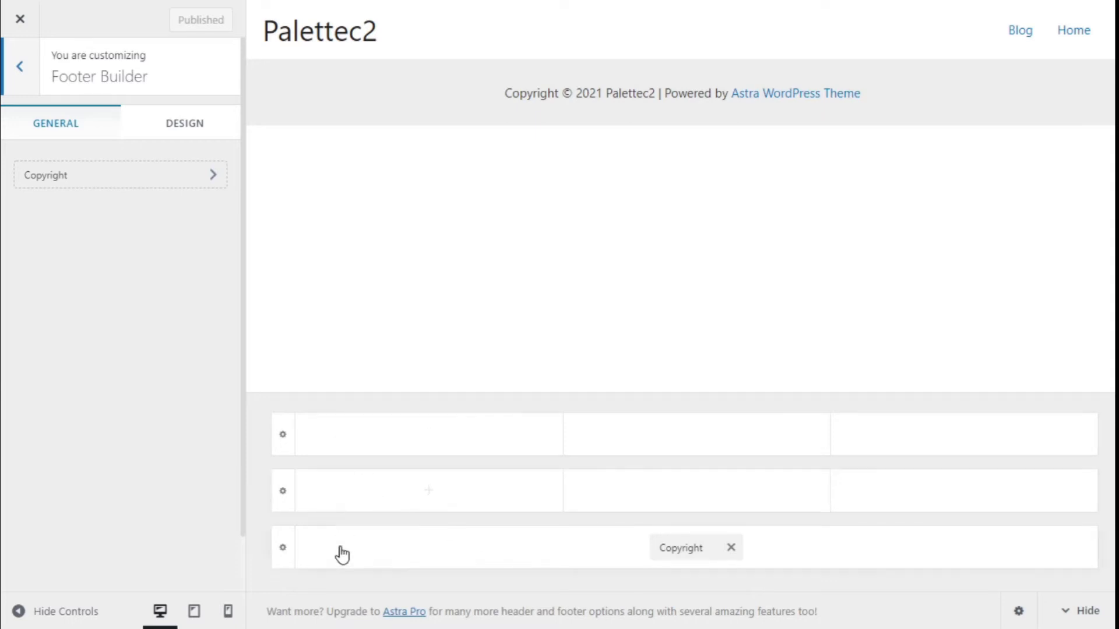
click(283, 438)
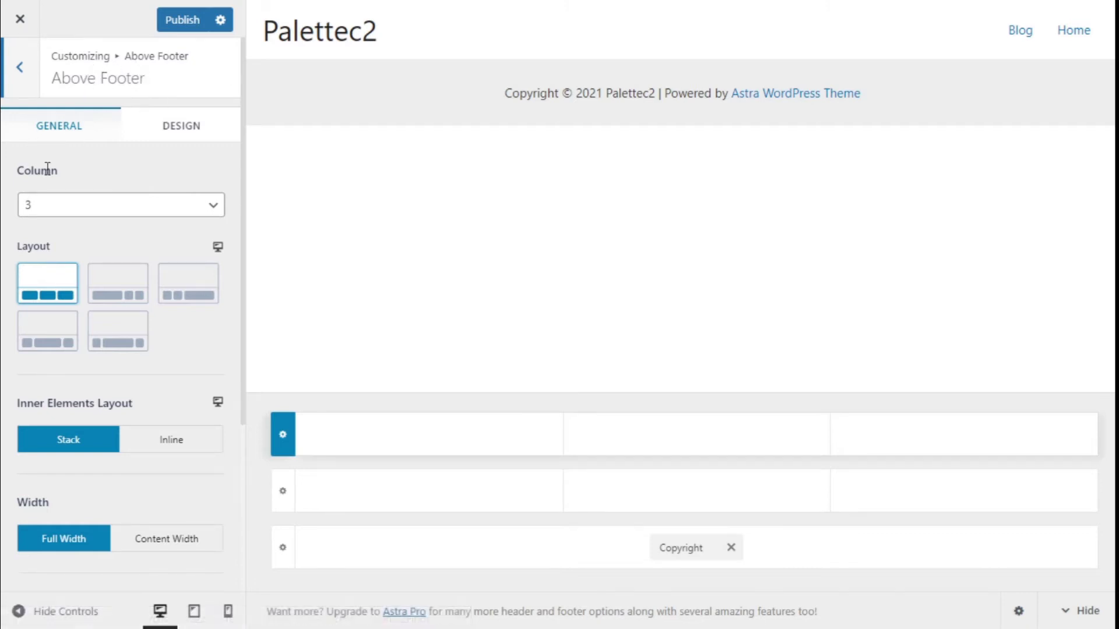
scroll(61, 216, down, 2)
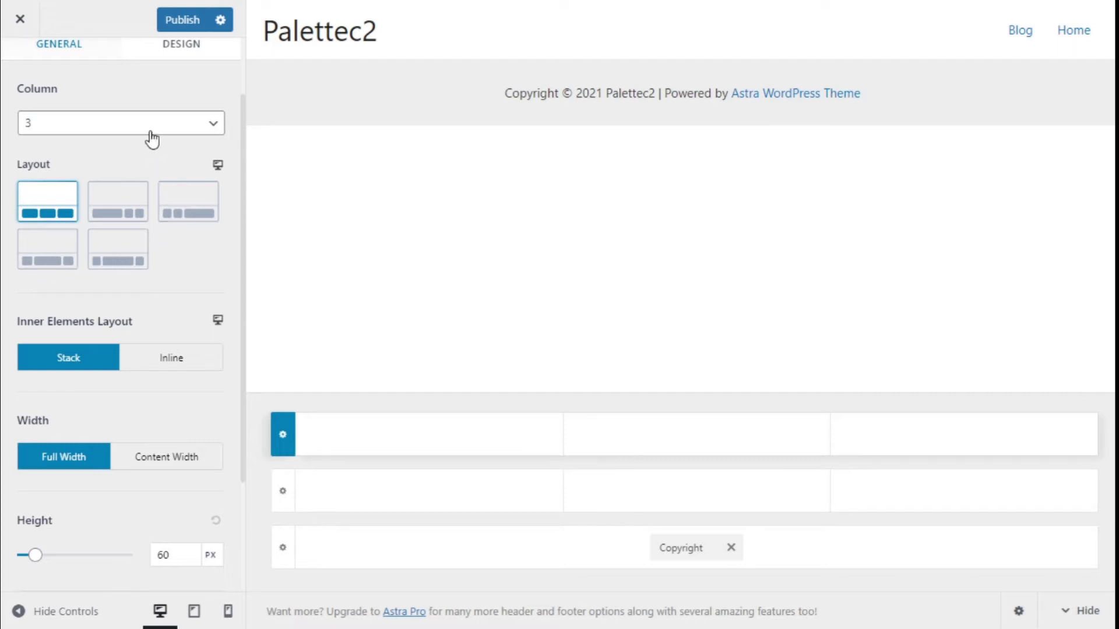
click(151, 139)
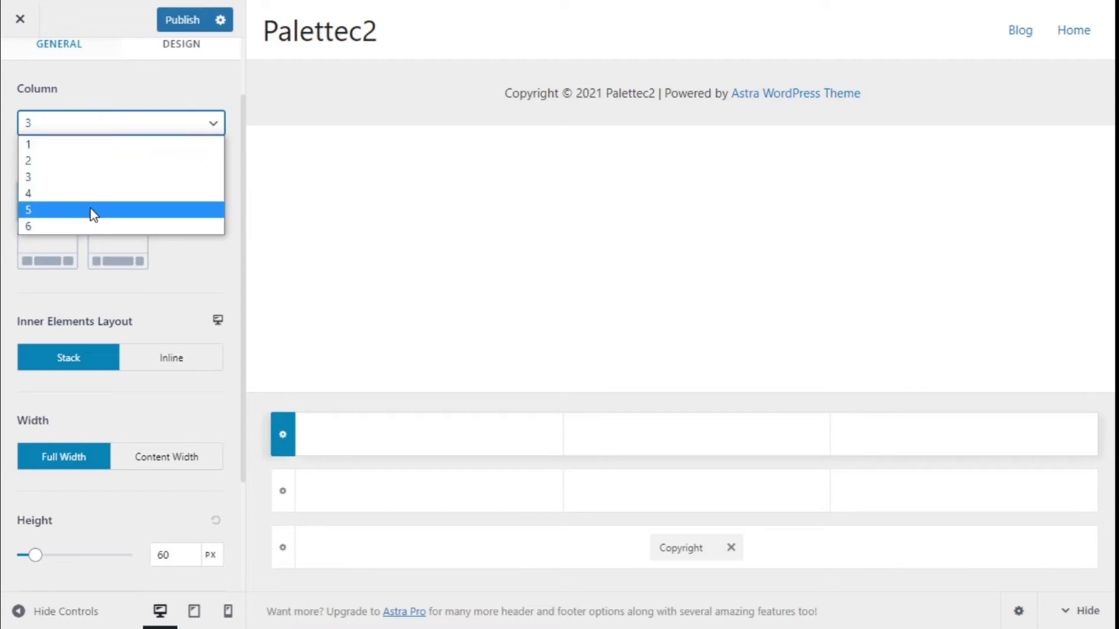
click(188, 258)
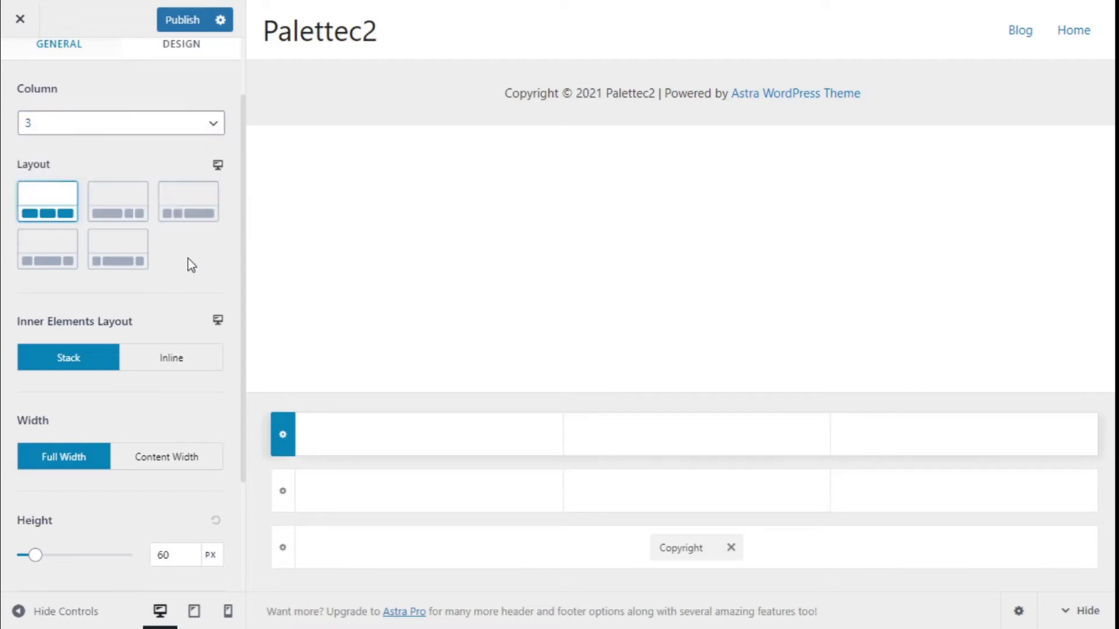
scroll(200, 165, down, 3)
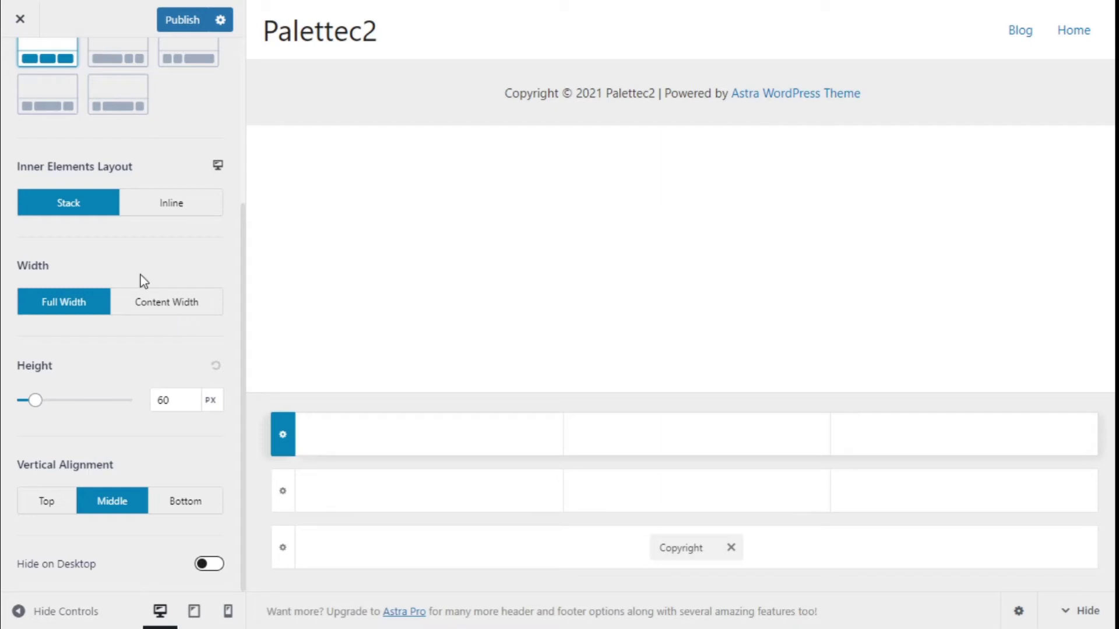
click(166, 405)
click(108, 499)
click(173, 392)
scroll(127, 379, up, 5)
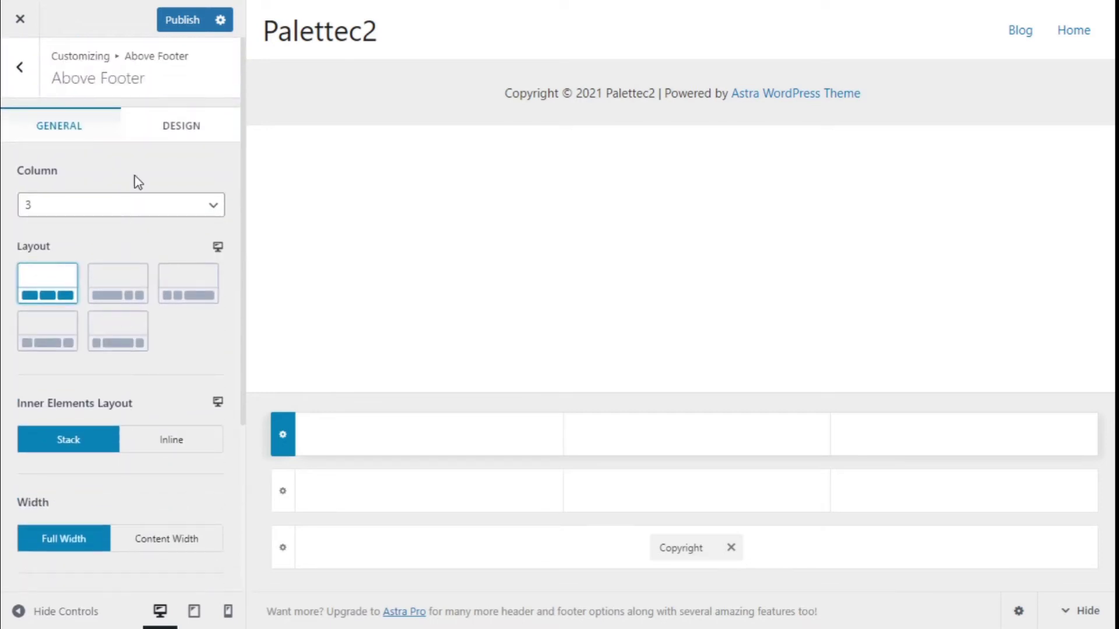
Show the Above Footer row's Design tab and focus its Top Border Size field
click(171, 141)
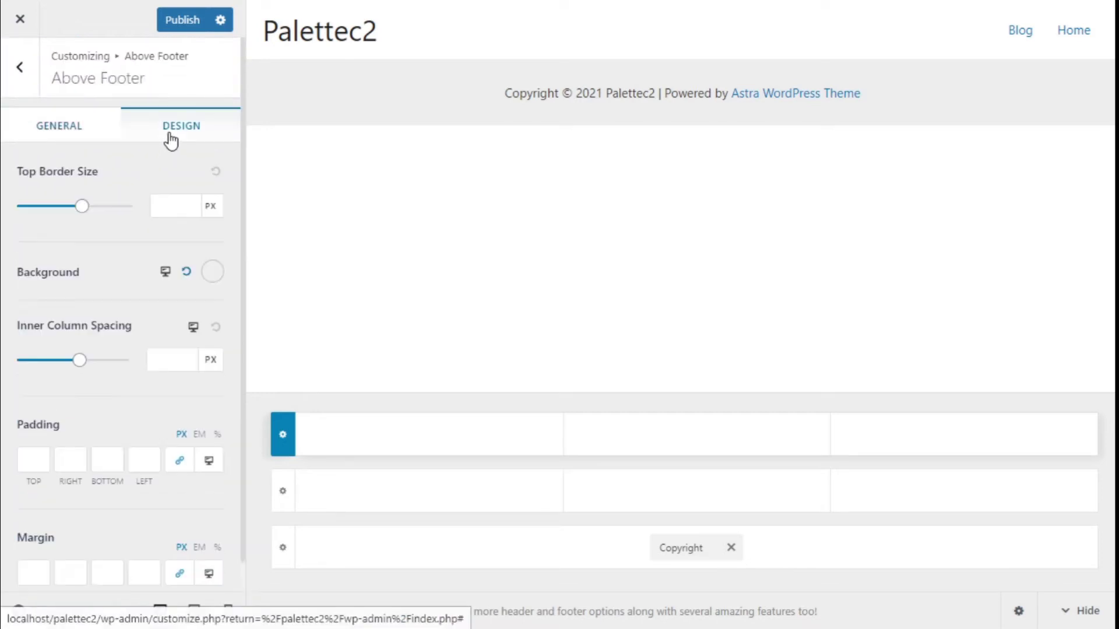
click(170, 200)
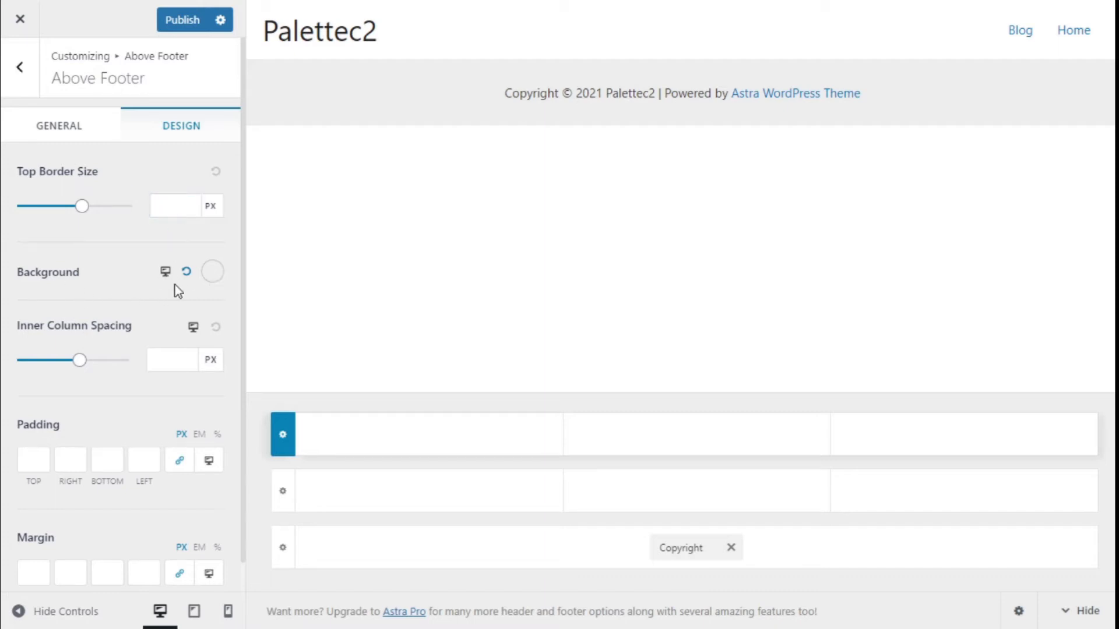
scroll(176, 270, down, 1)
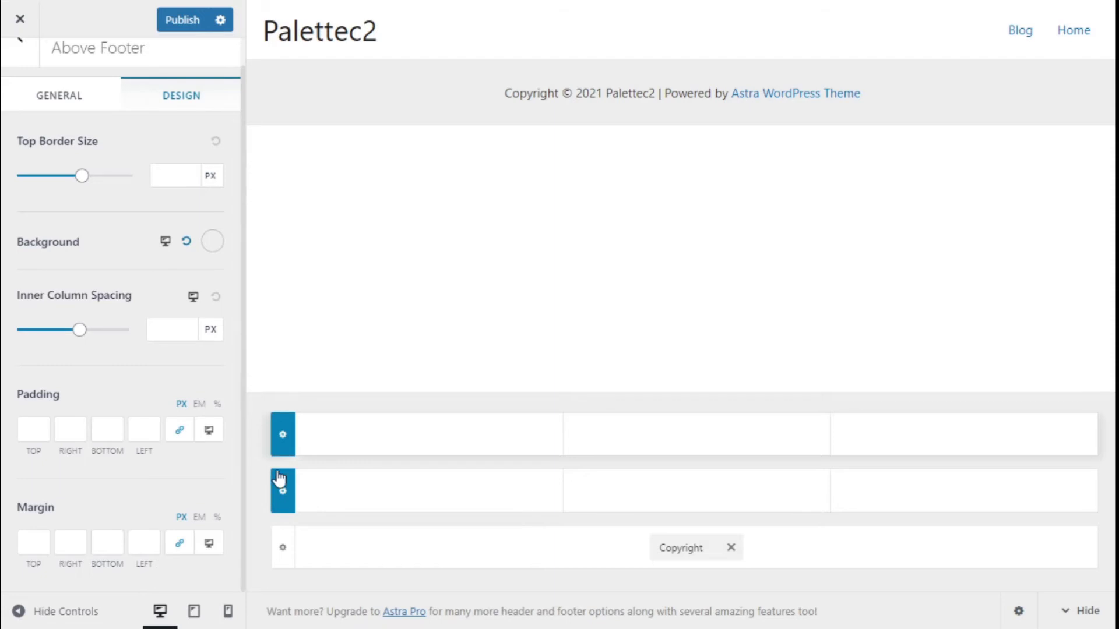
Review the Primary Footer row's General and Design settings, then reopen the Above Footer row settings
click(288, 502)
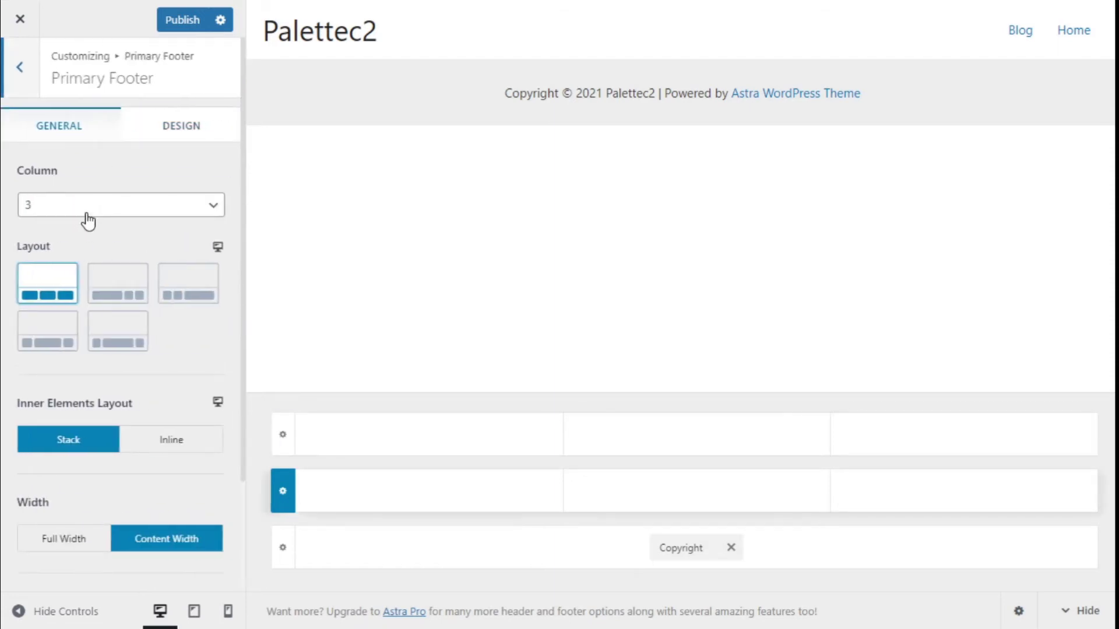
scroll(88, 224, down, 2)
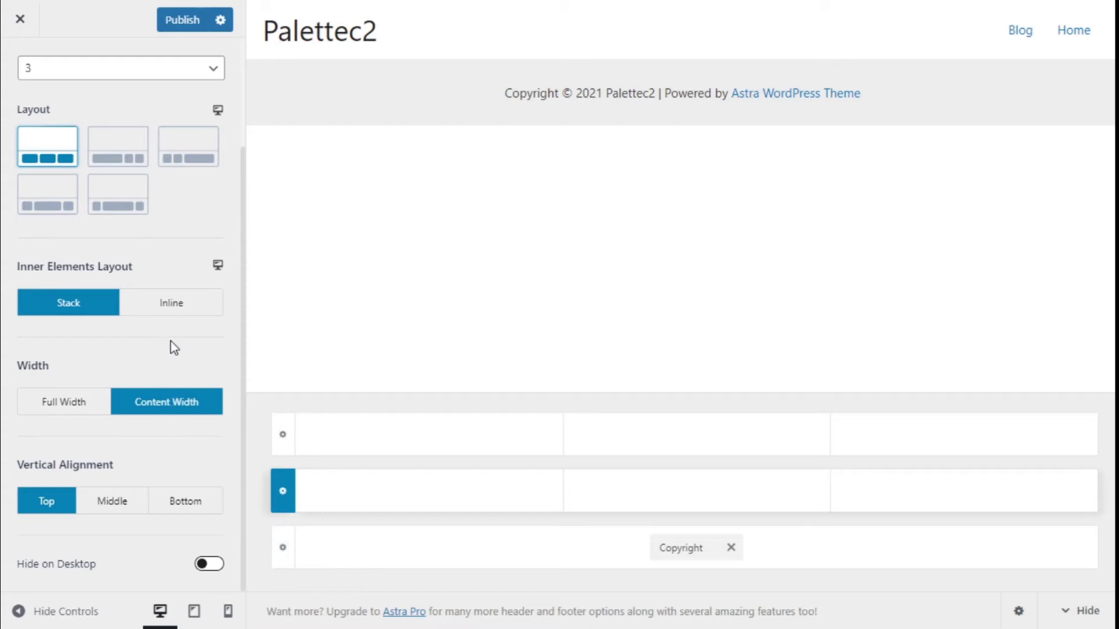
scroll(170, 327, up, 3)
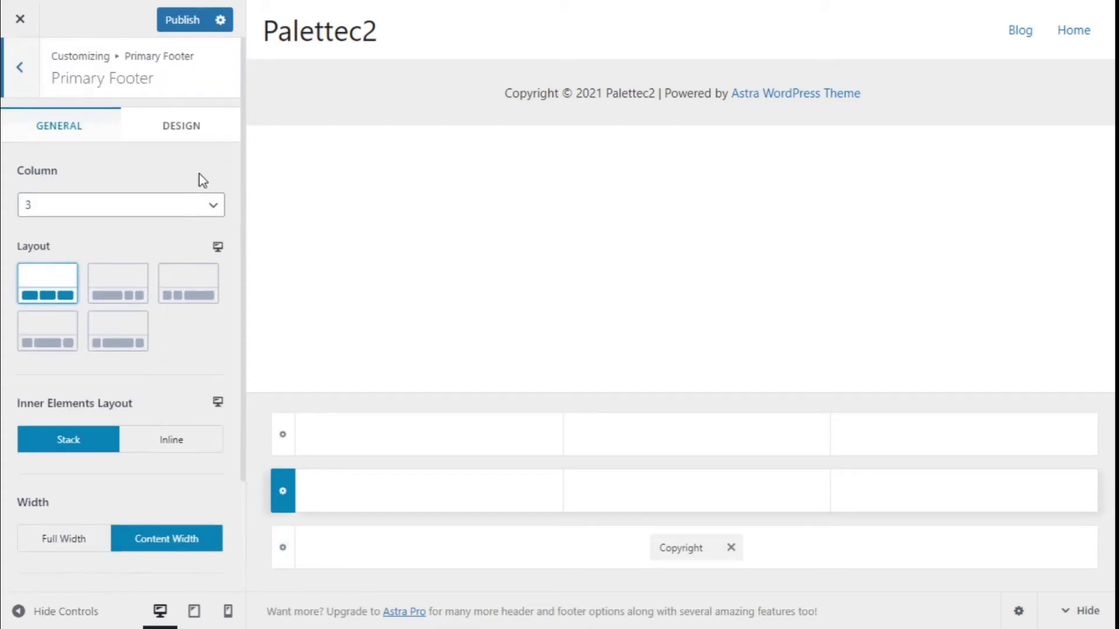
click(183, 134)
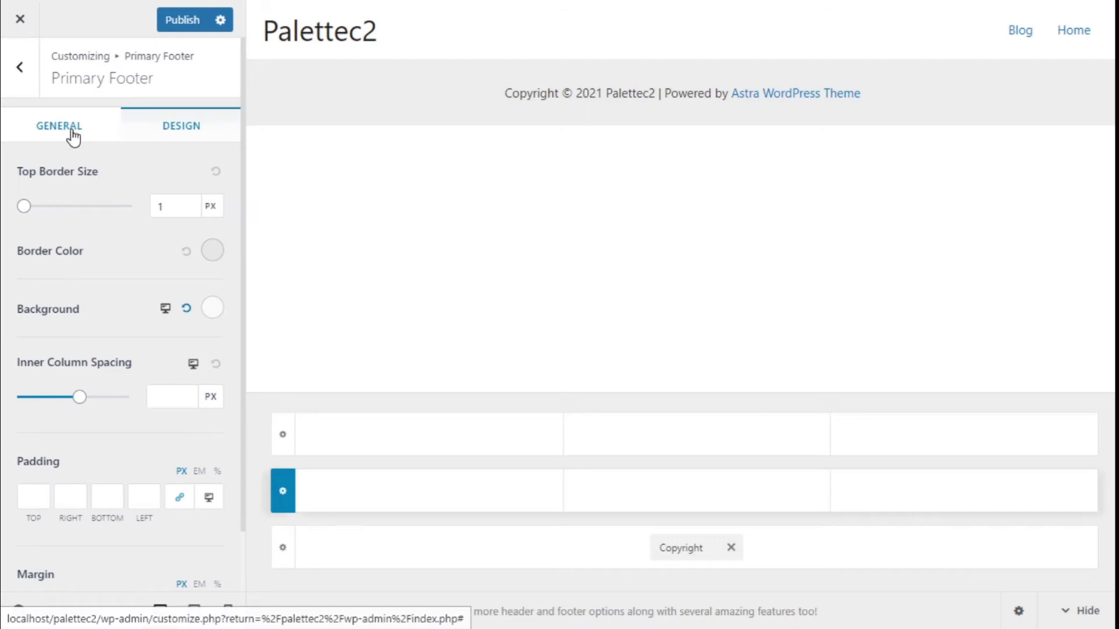
click(294, 436)
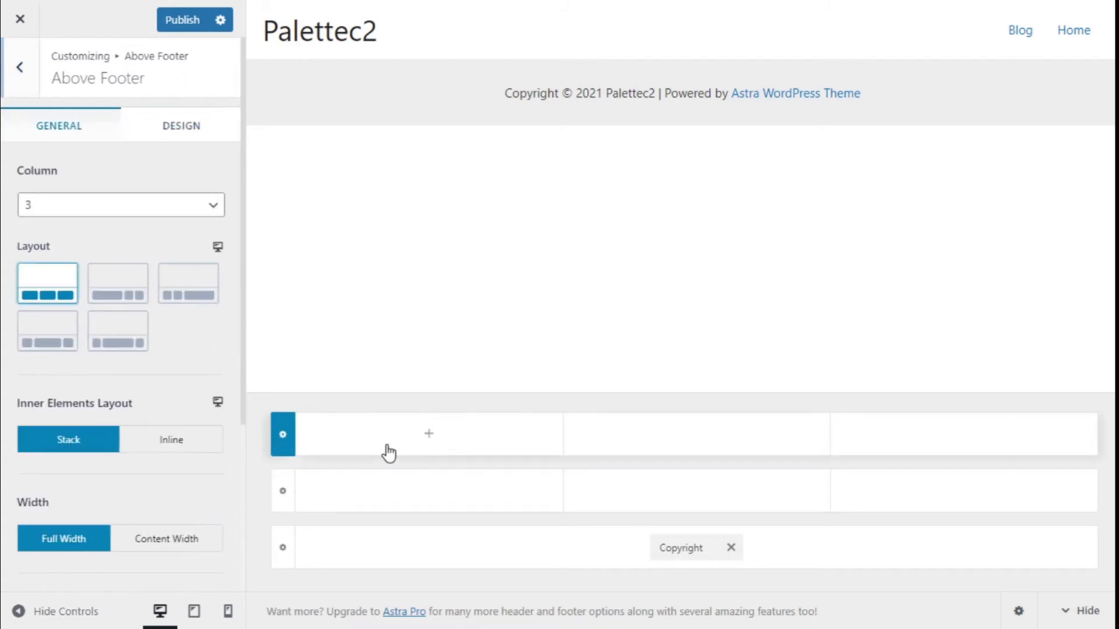
Add the Footer Menu to the first Above Footer column and open its settings
click(430, 437)
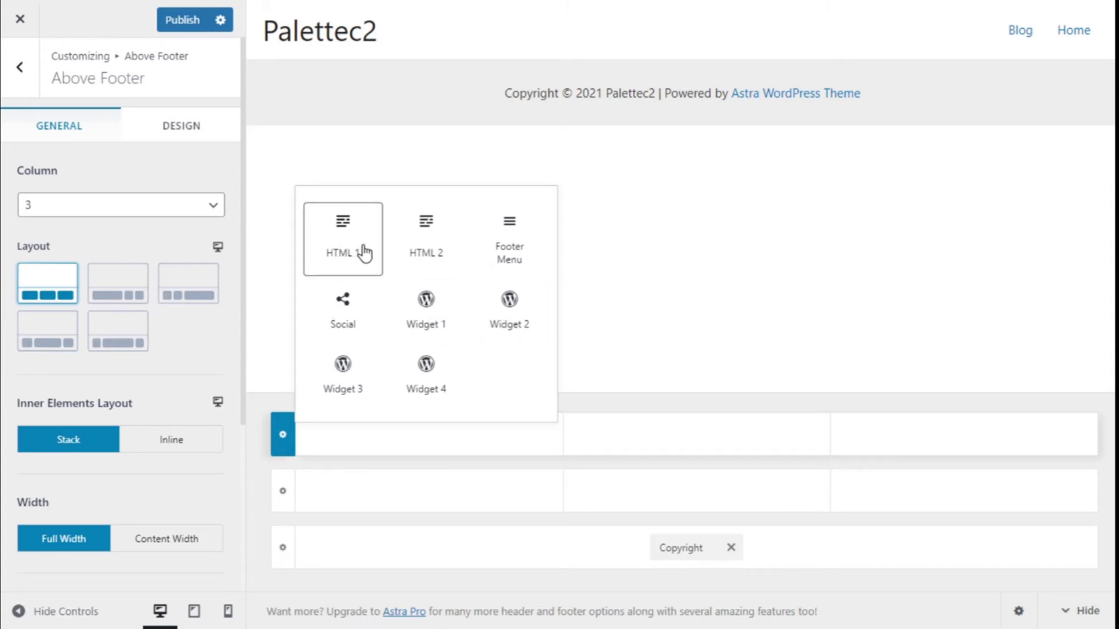
click(509, 244)
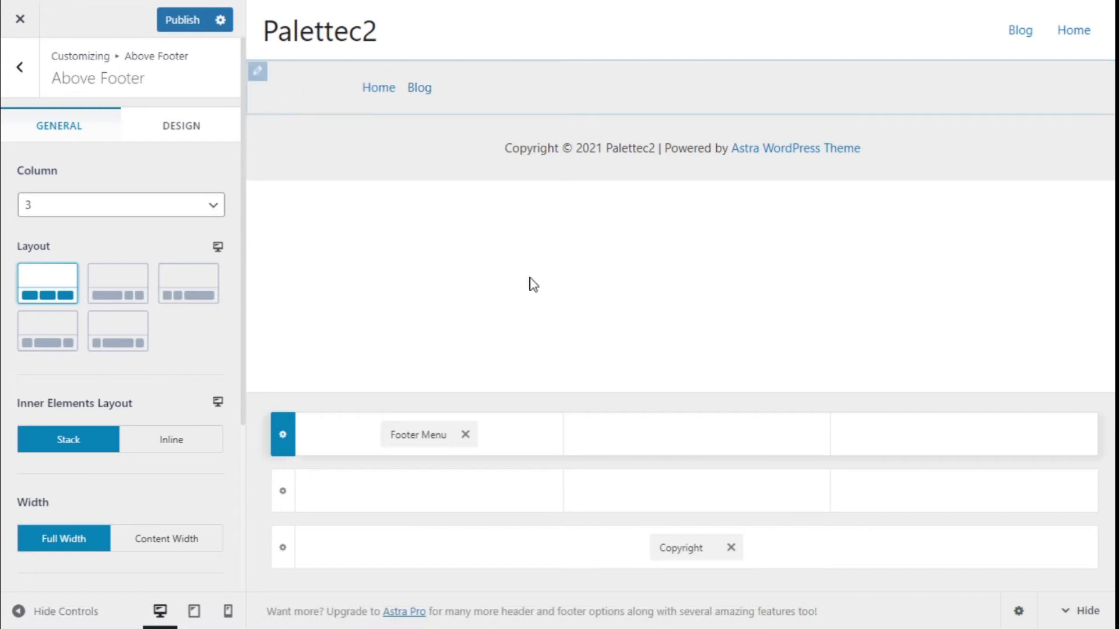
click(420, 434)
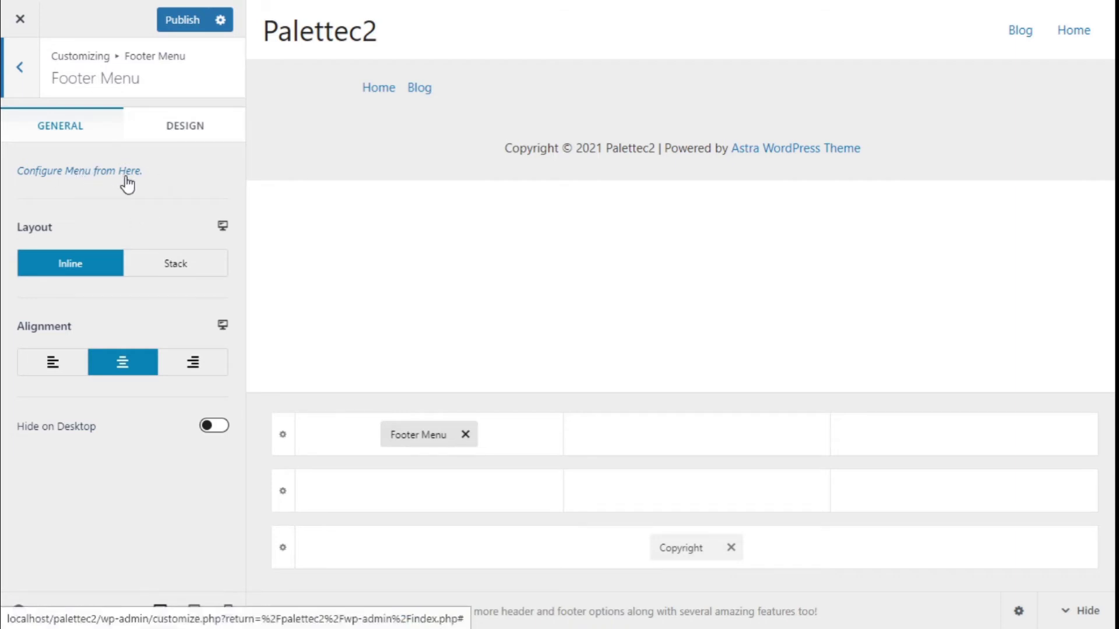
Check that the Footer Menu location uses the Main menu
click(80, 173)
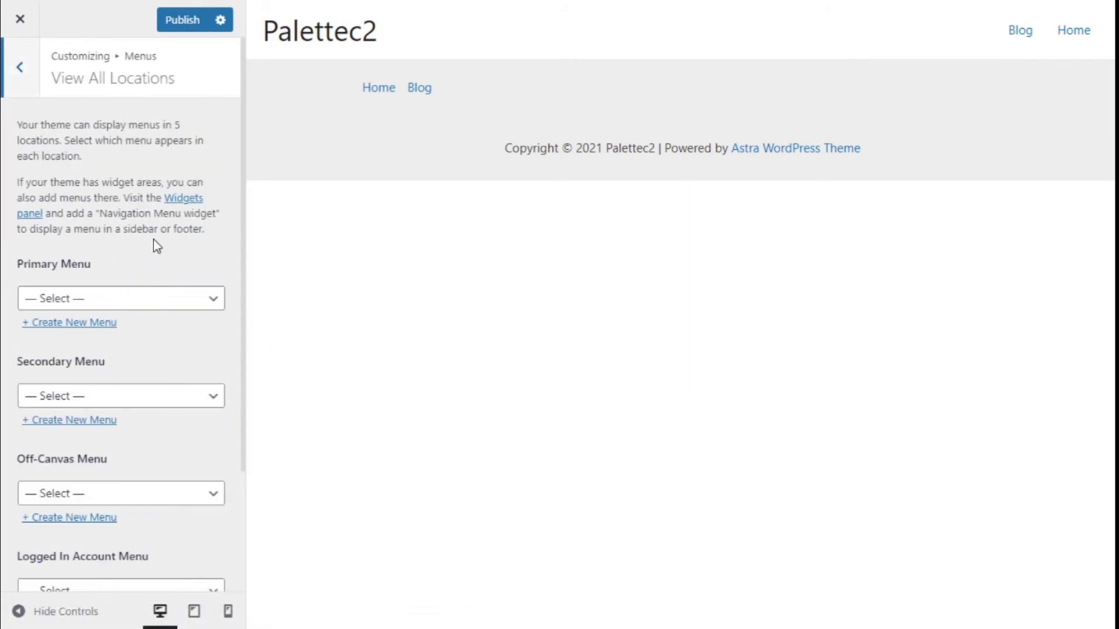
scroll(175, 318, down, 3)
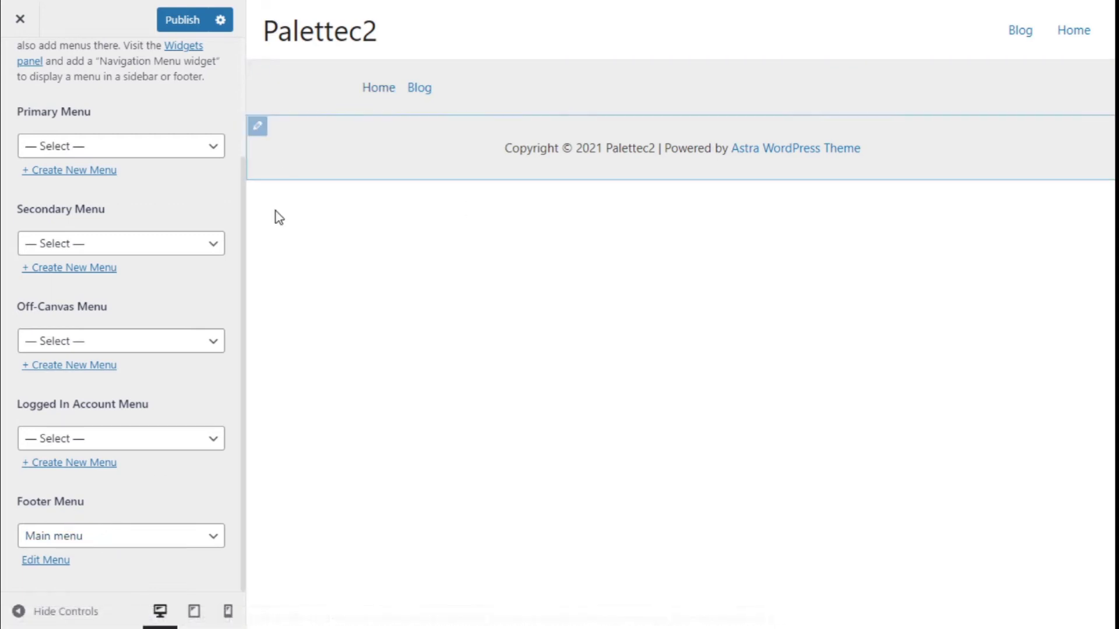
scroll(105, 283, up, 1)
scroll(105, 284, up, 3)
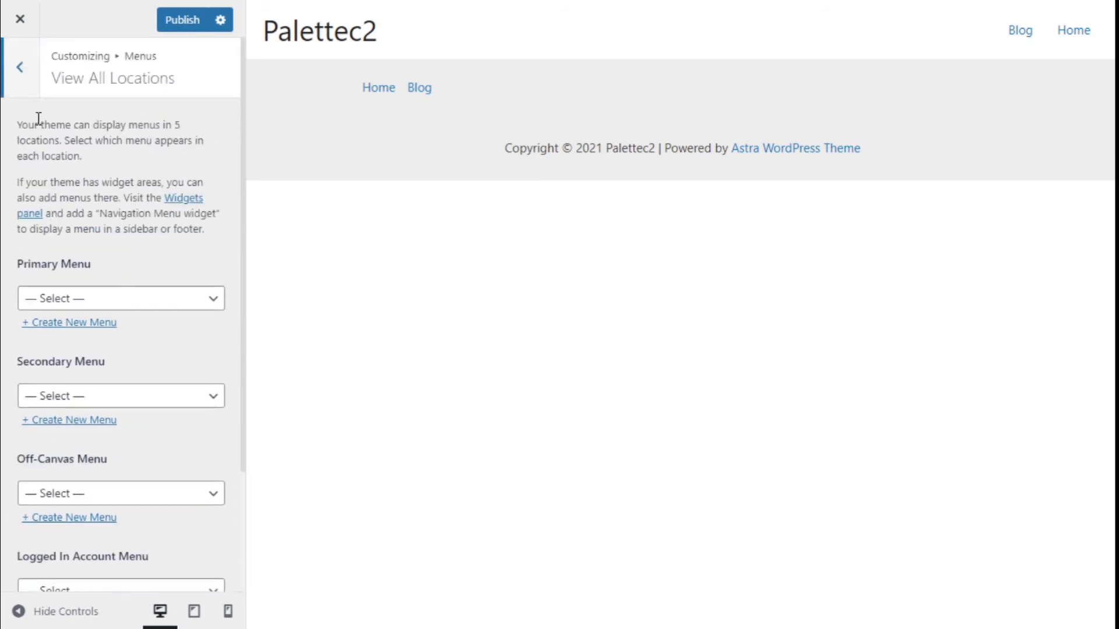
click(30, 93)
click(29, 82)
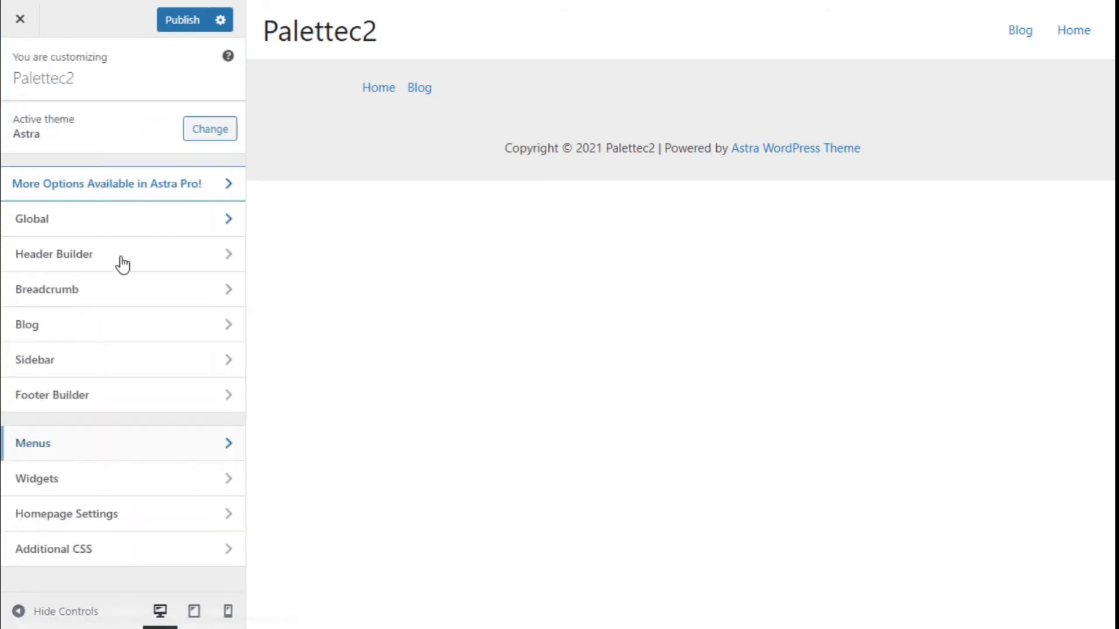
Reopen the Footer Menu in the Footer Builder and leave its alignment centred
click(88, 404)
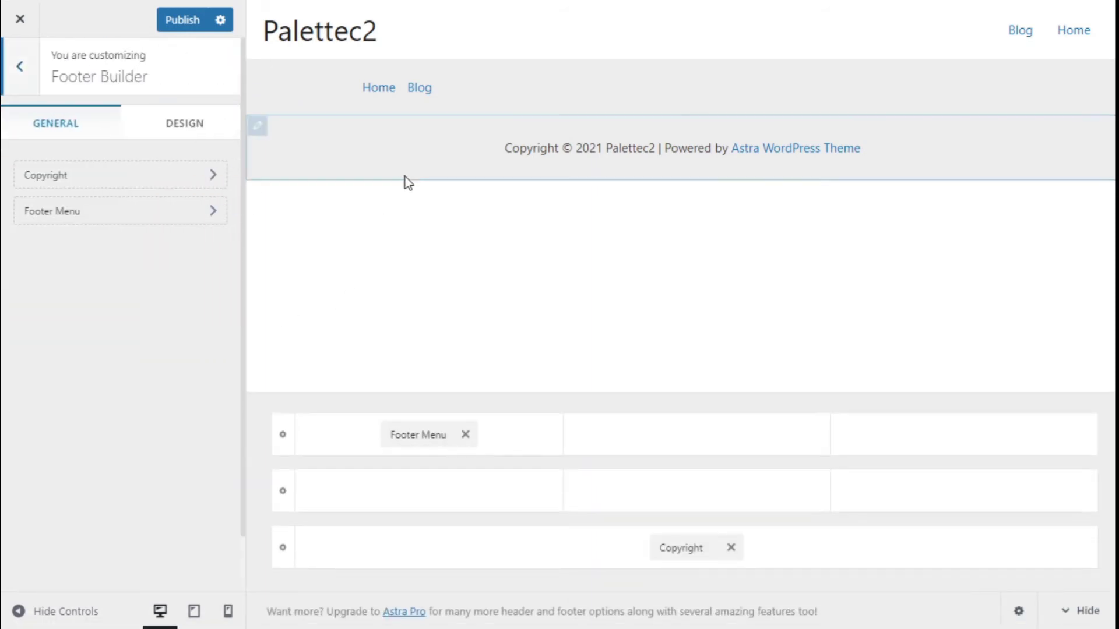
click(409, 431)
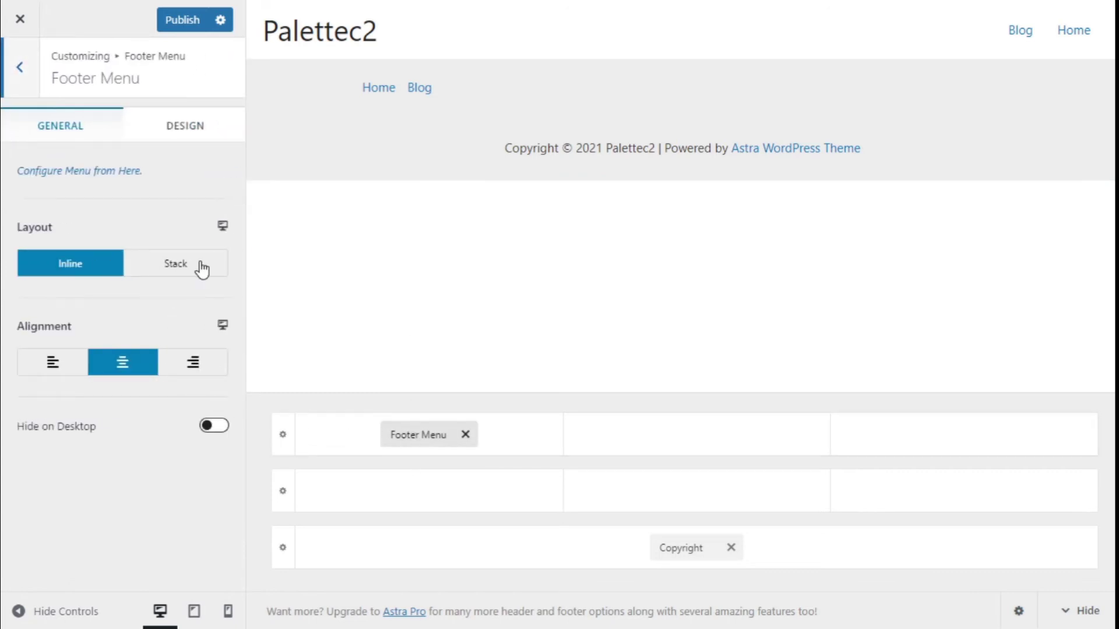
click(66, 367)
click(121, 366)
click(165, 366)
click(133, 366)
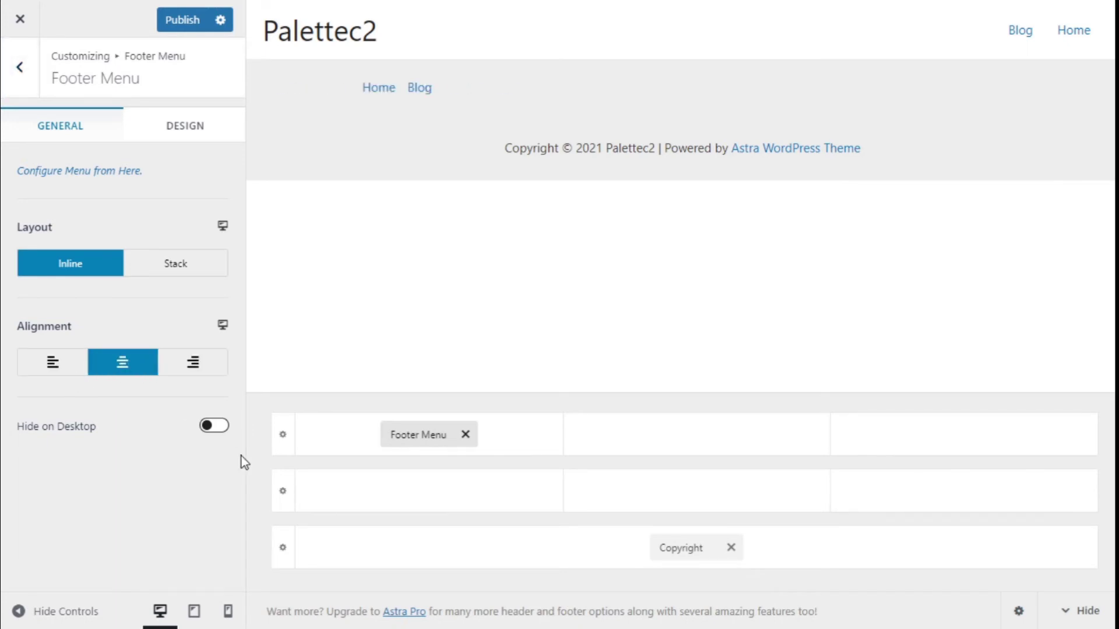
click(207, 121)
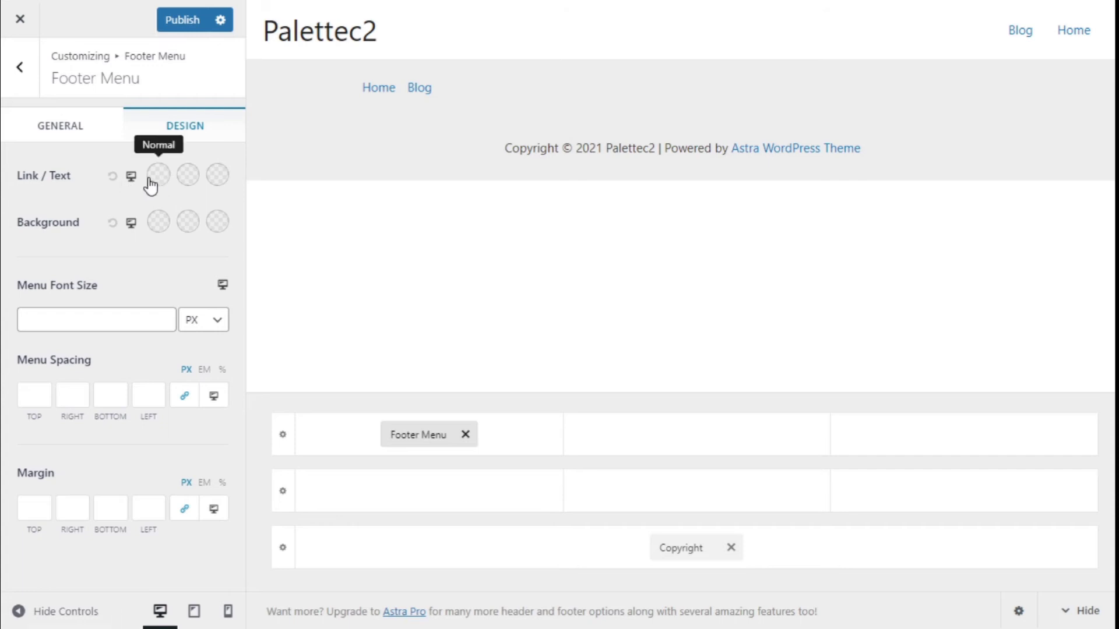
Set footer menu link colours to red #f20f0f normally, yellow on hover, and blue when visited
click(157, 175)
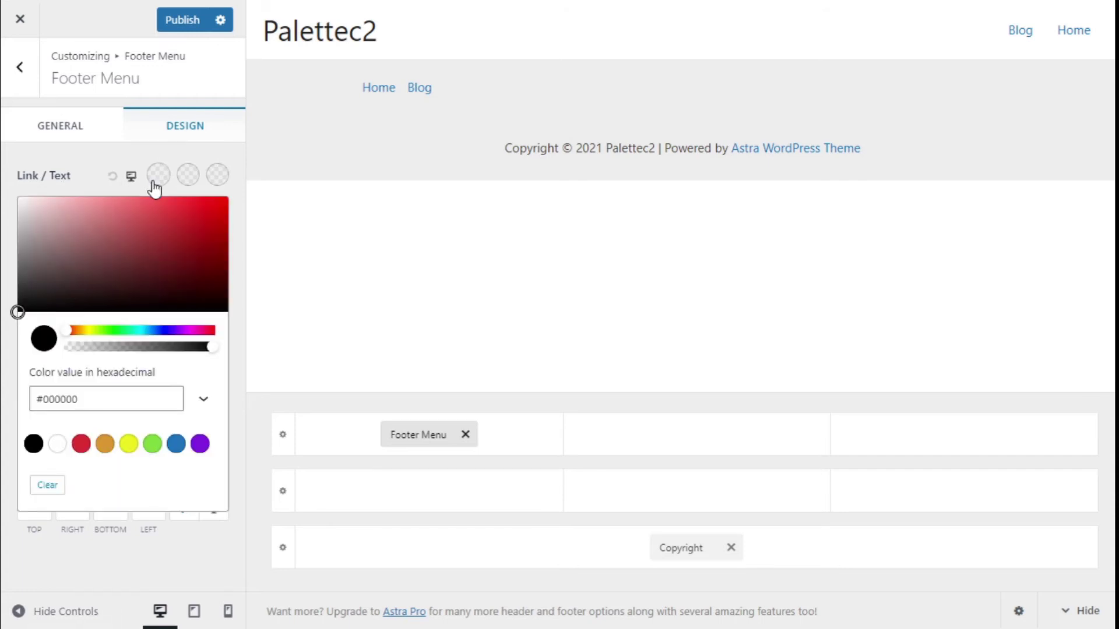
click(215, 203)
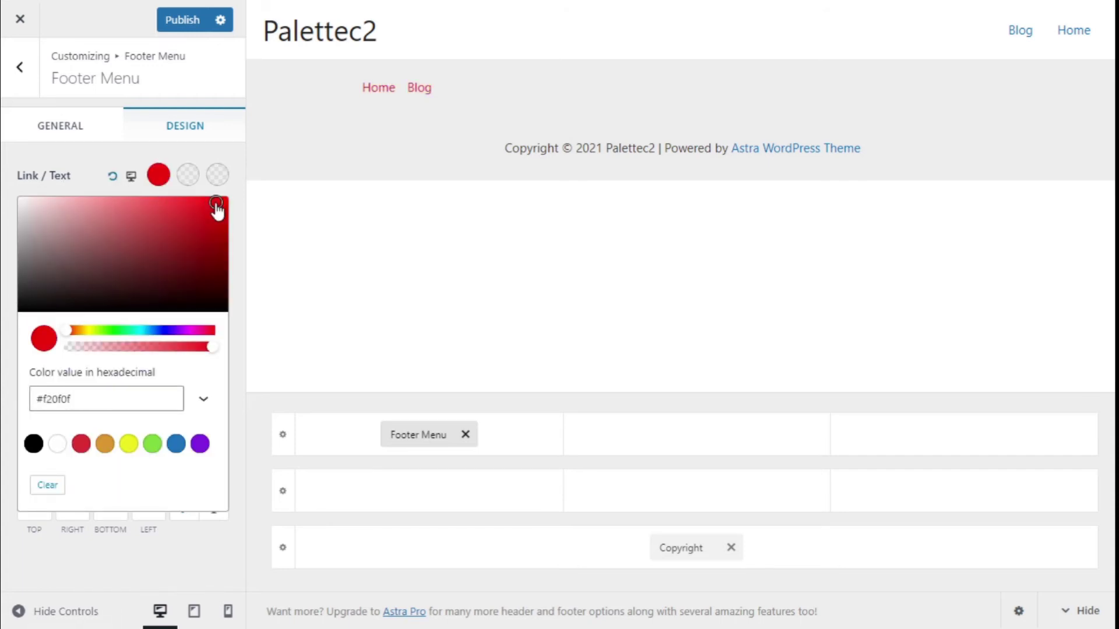
click(56, 184)
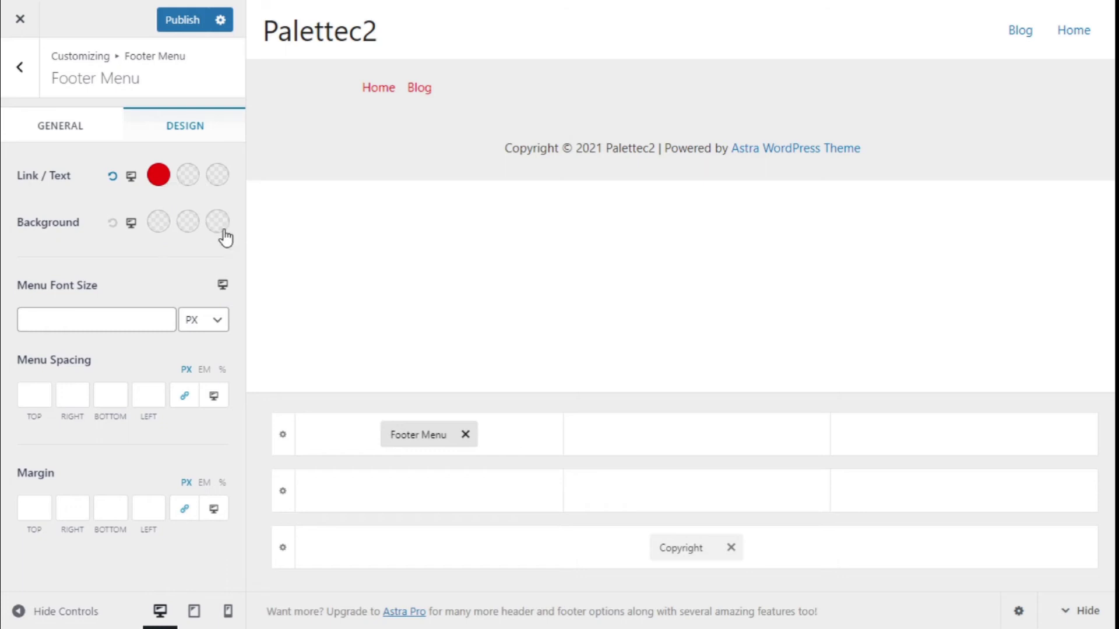
click(198, 181)
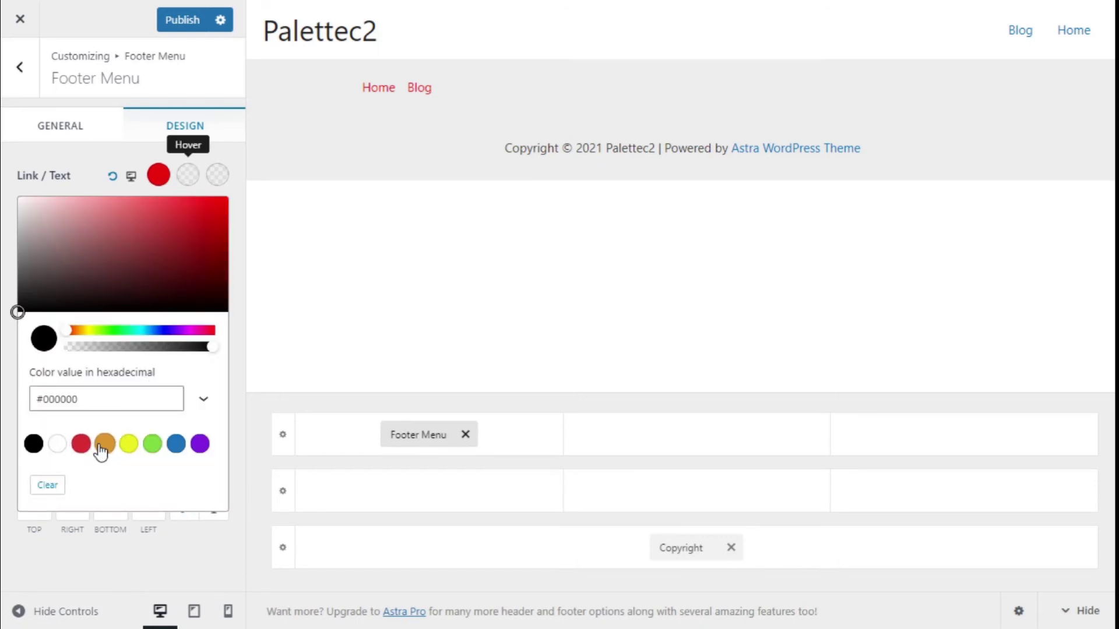
click(130, 447)
click(216, 175)
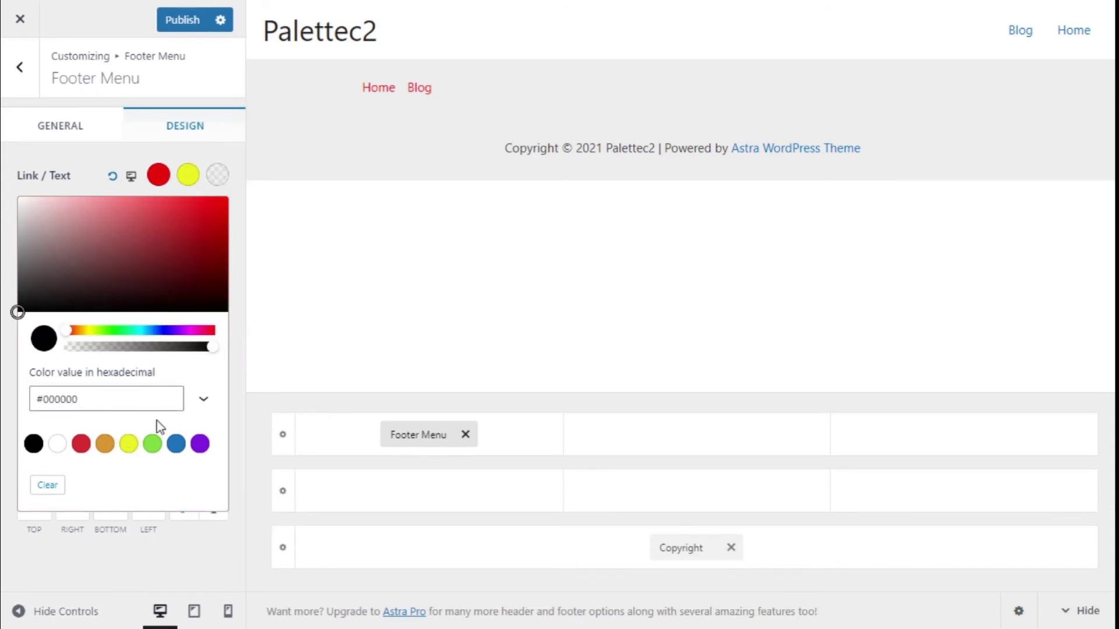
click(176, 444)
click(170, 154)
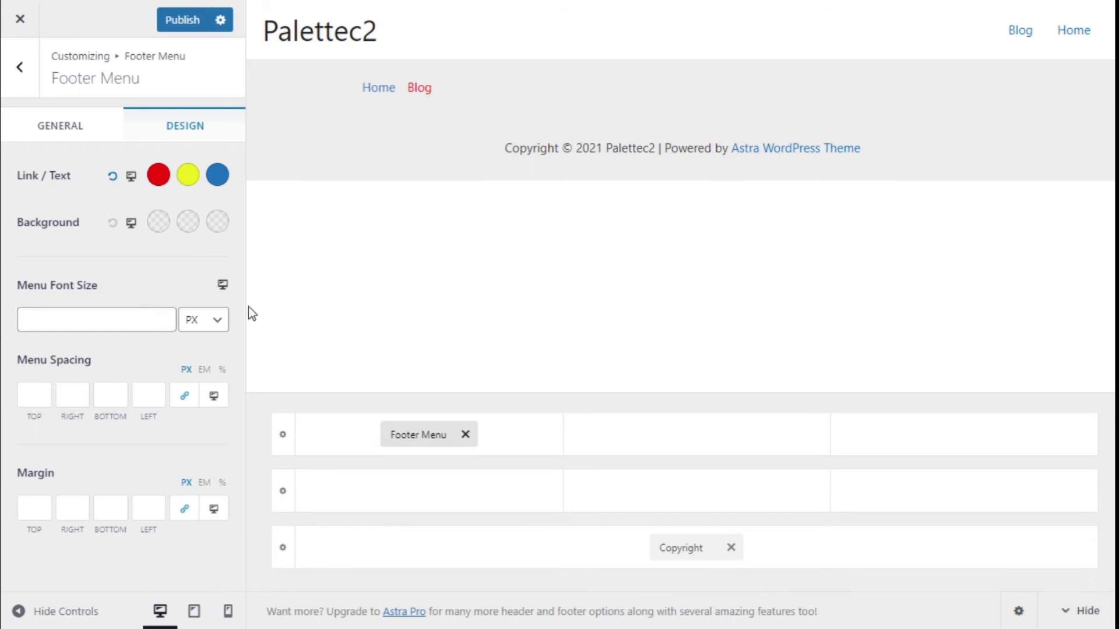
Keep the menu font size unit as PX and unlink the four menu spacing sides
click(220, 320)
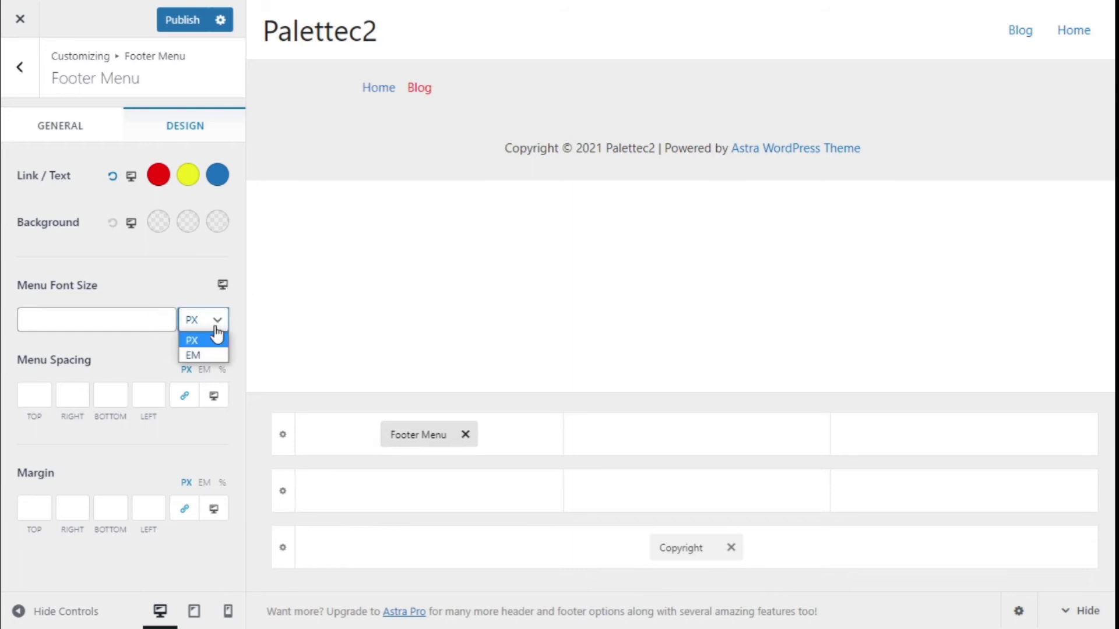
click(146, 286)
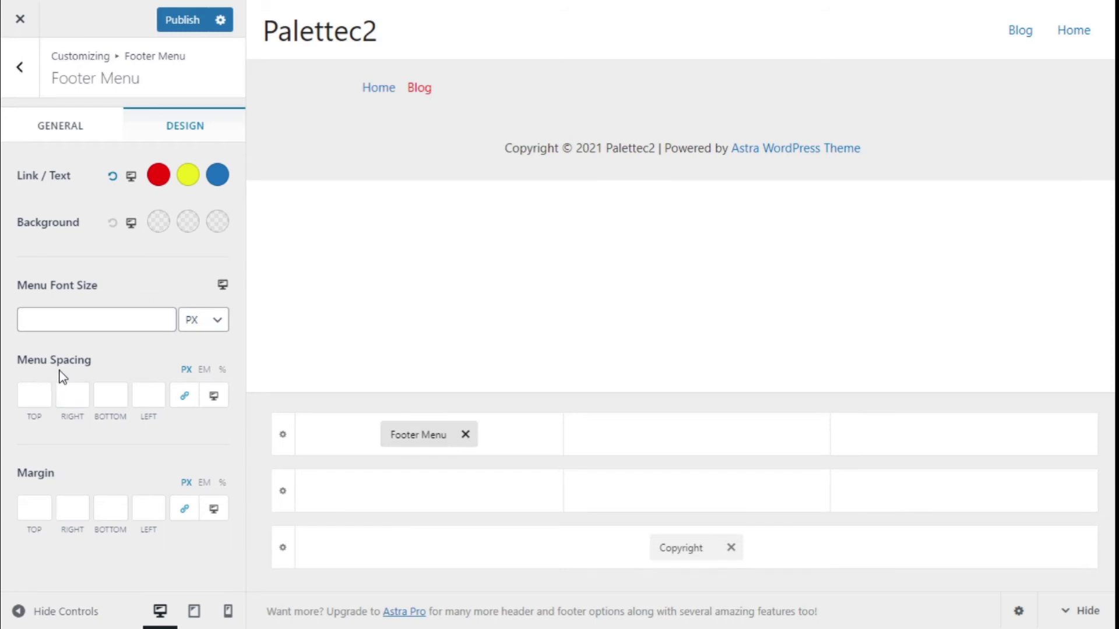
click(40, 391)
click(185, 397)
click(37, 514)
click(137, 392)
click(93, 132)
Add Widget 1 to the middle column of the above-footer row and open it
click(696, 436)
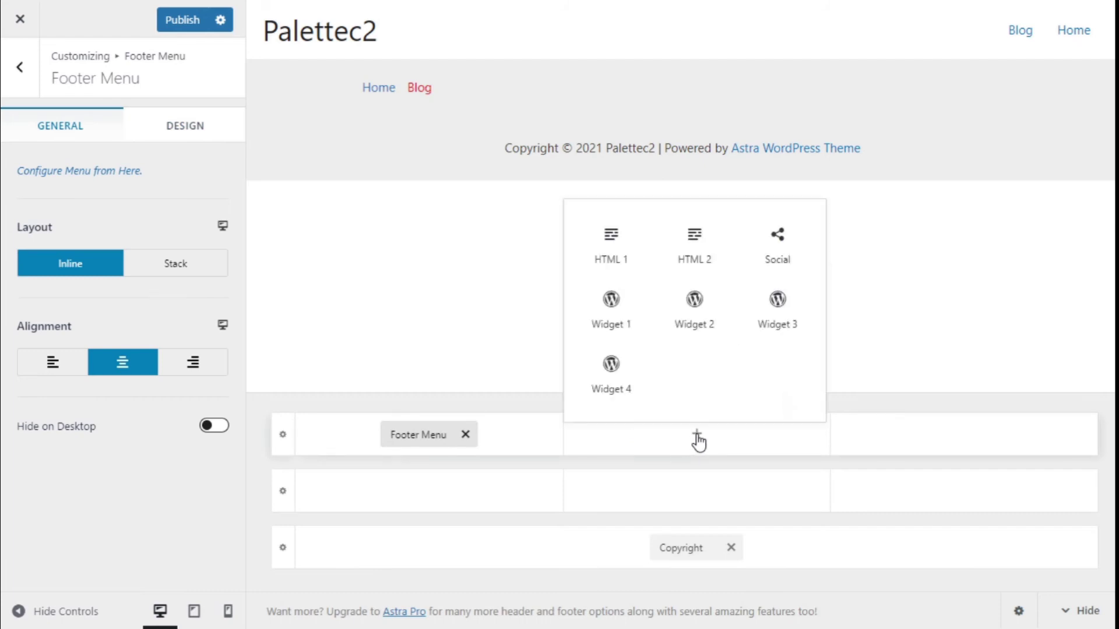
click(612, 309)
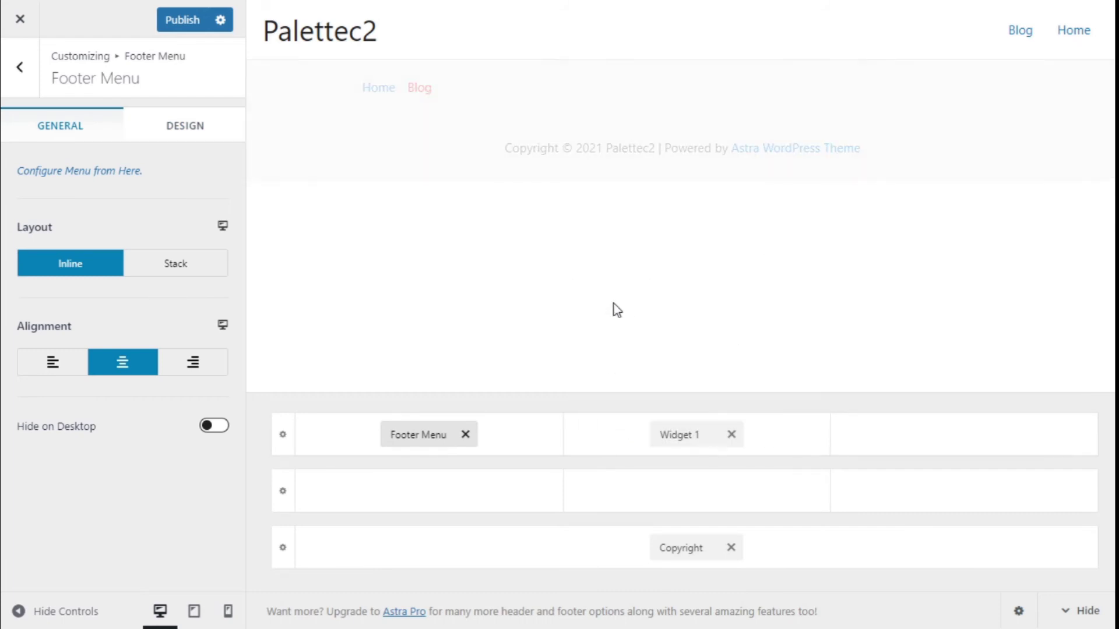
click(678, 441)
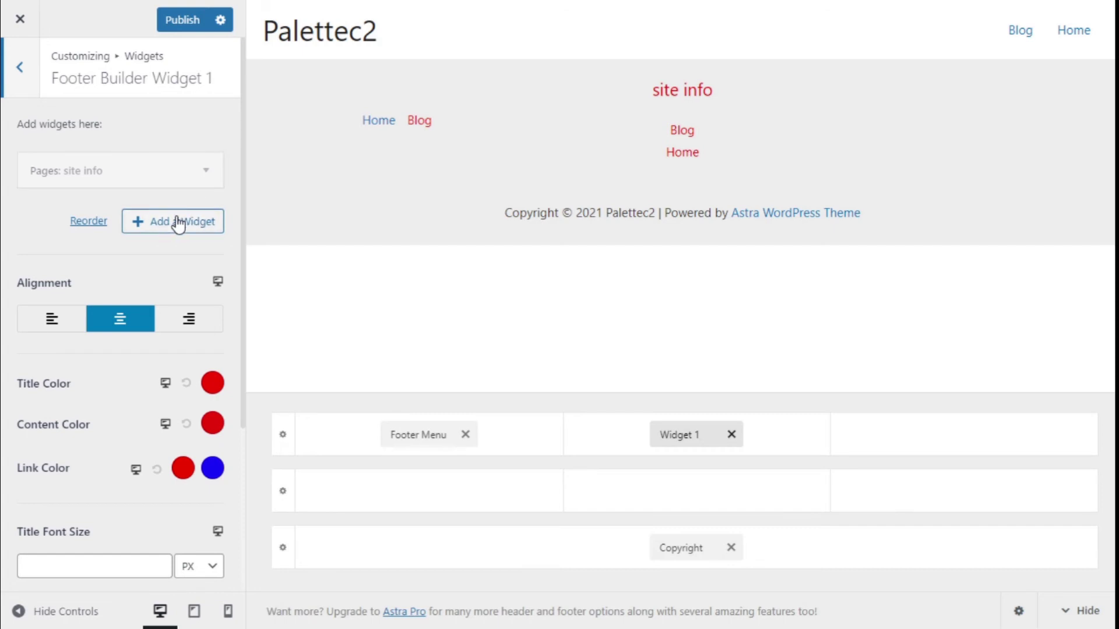
Add a Pages widget to Widget 1, sorted by page title
click(140, 221)
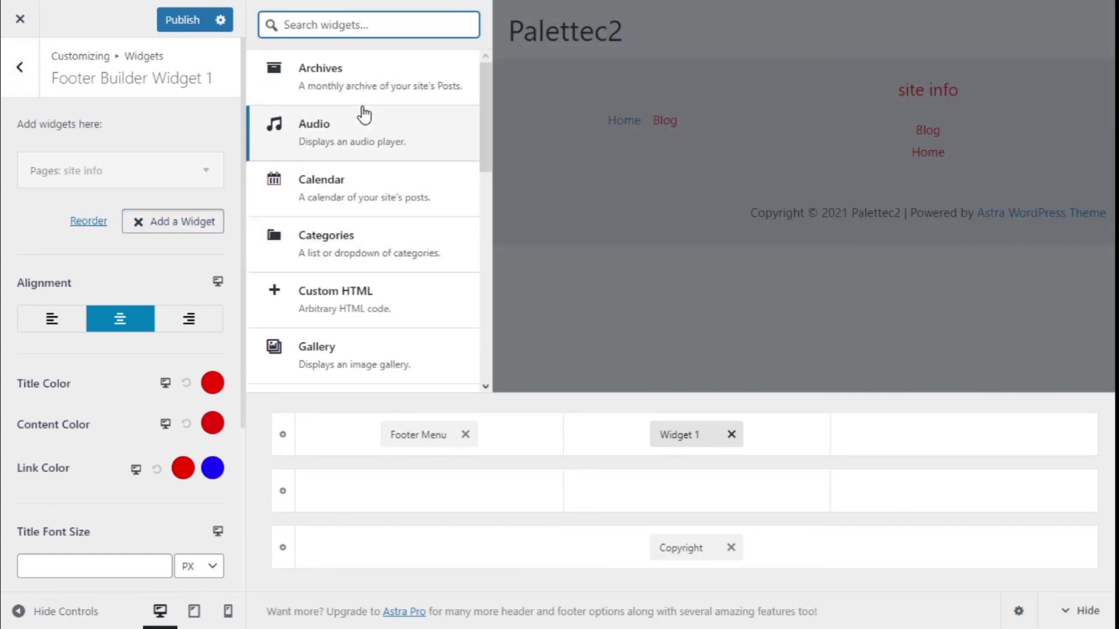
scroll(366, 116, down, 5)
scroll(369, 105, down, 4)
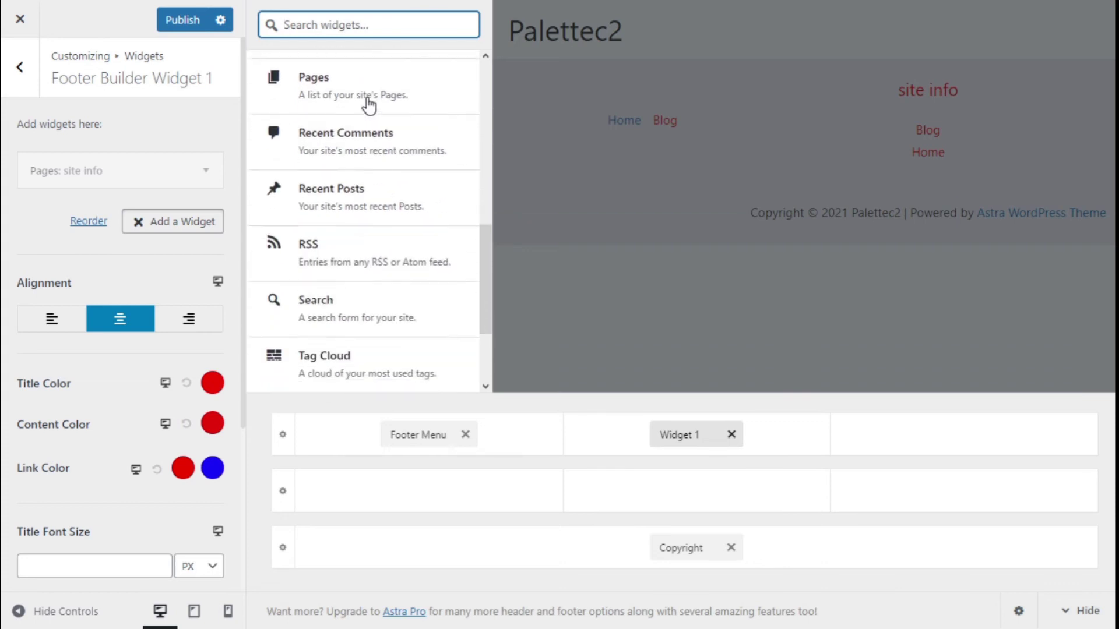
scroll(373, 284, down, 2)
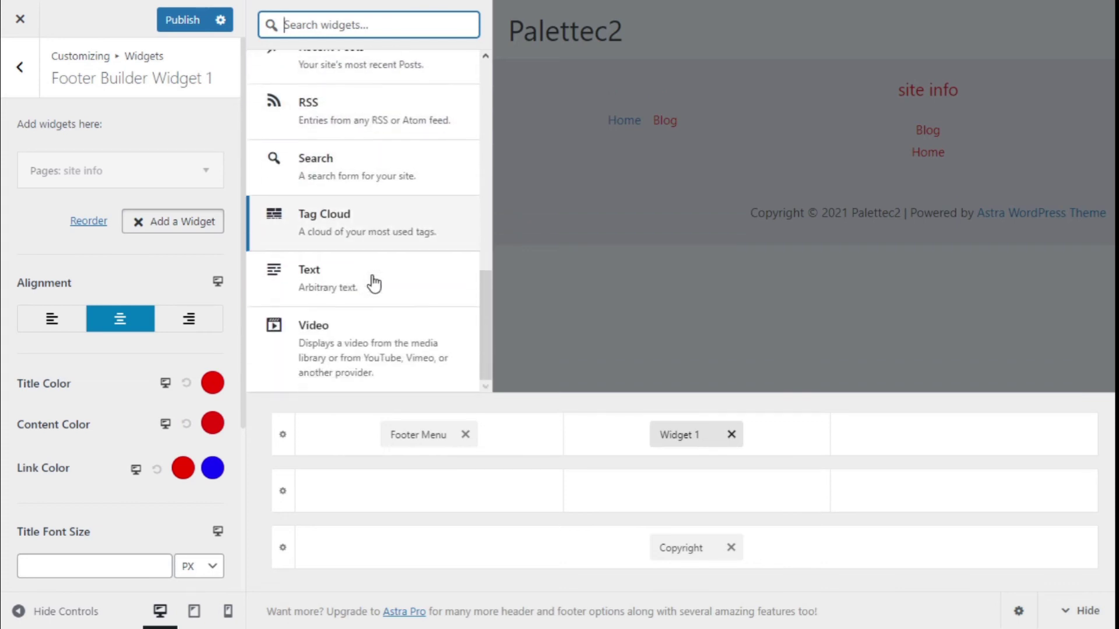
scroll(382, 318, up, 6)
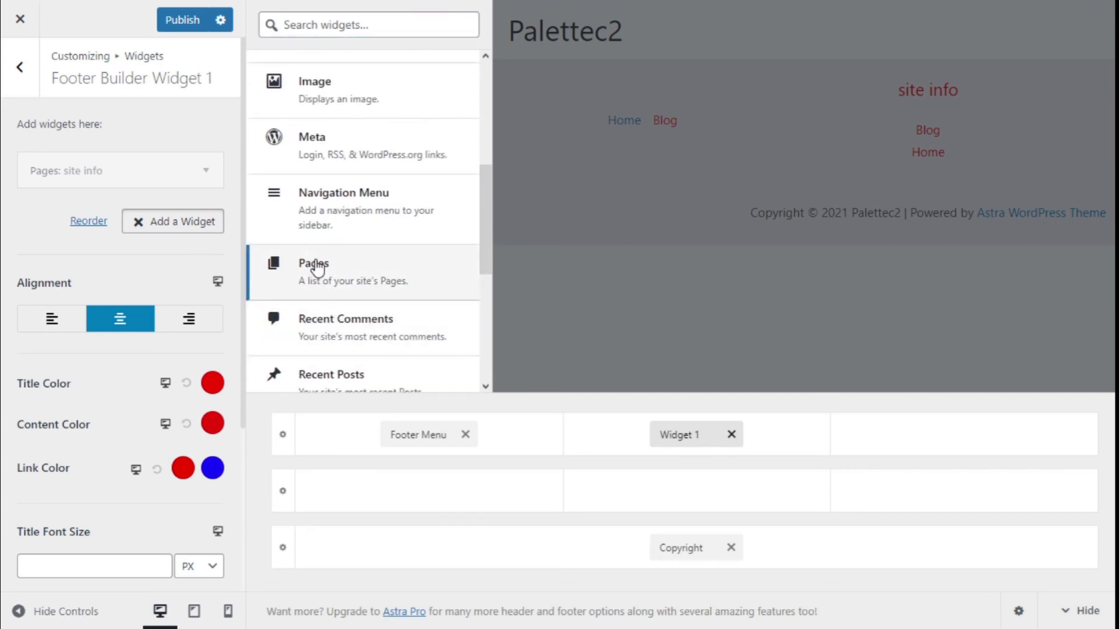
click(315, 265)
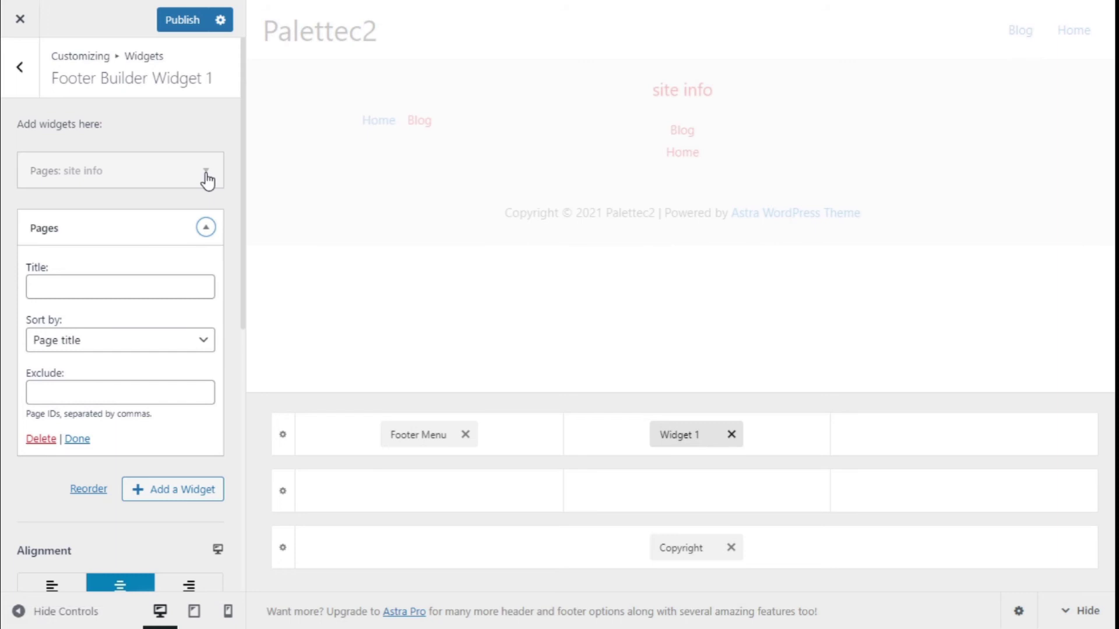
scroll(142, 167, down, 2)
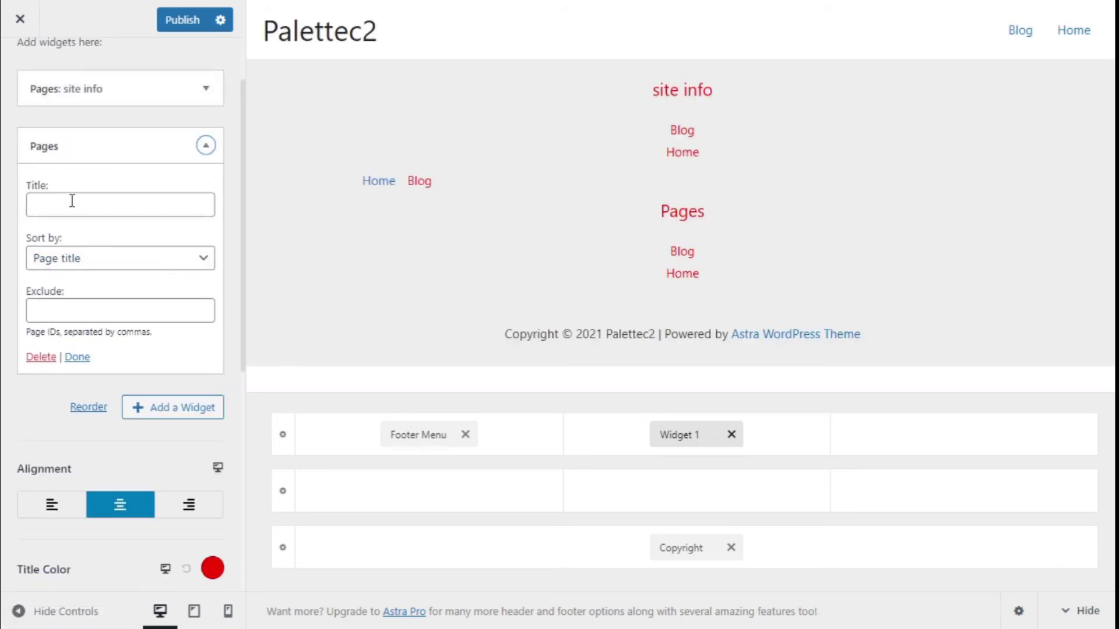
click(66, 265)
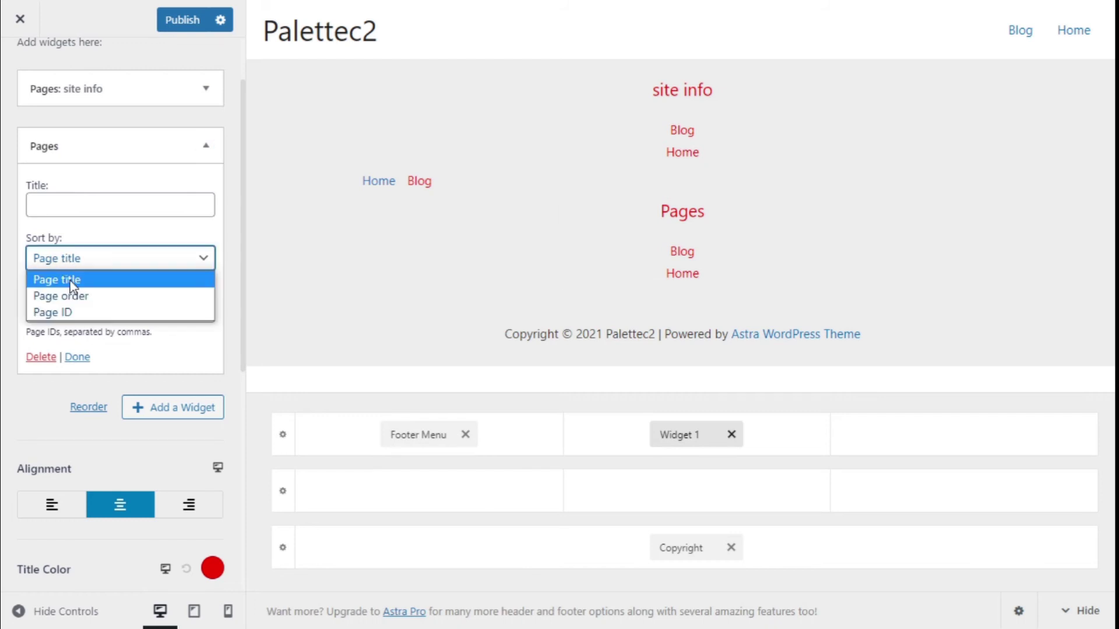
click(75, 219)
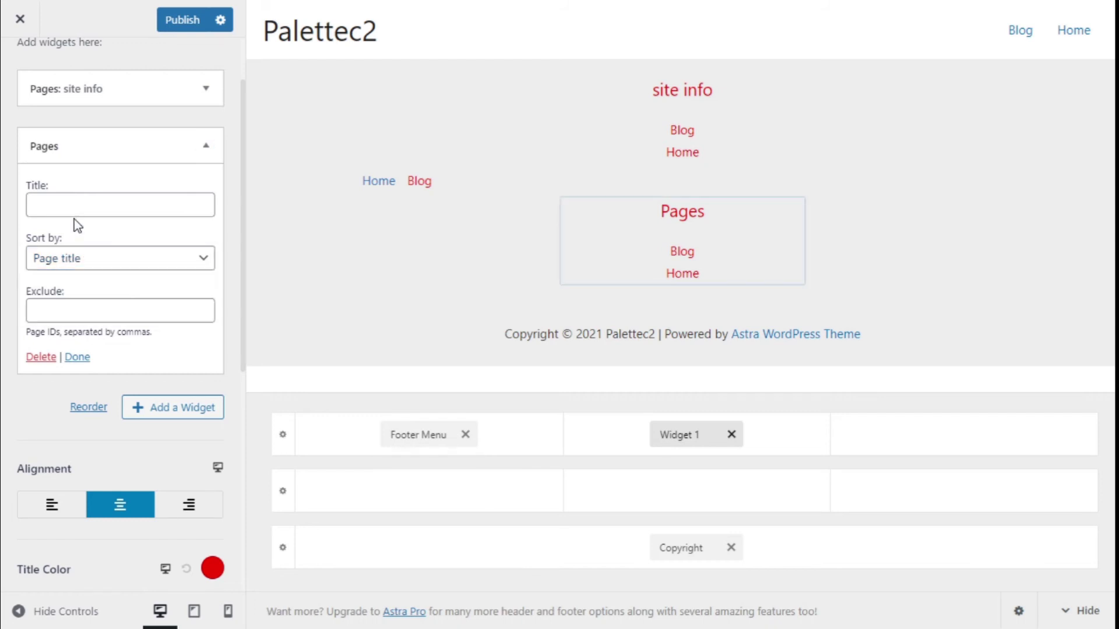
Remove the old 'Pages: site info' widget, leaving only the new Pages list
scroll(87, 204, down, 1)
scroll(92, 198, down, 1)
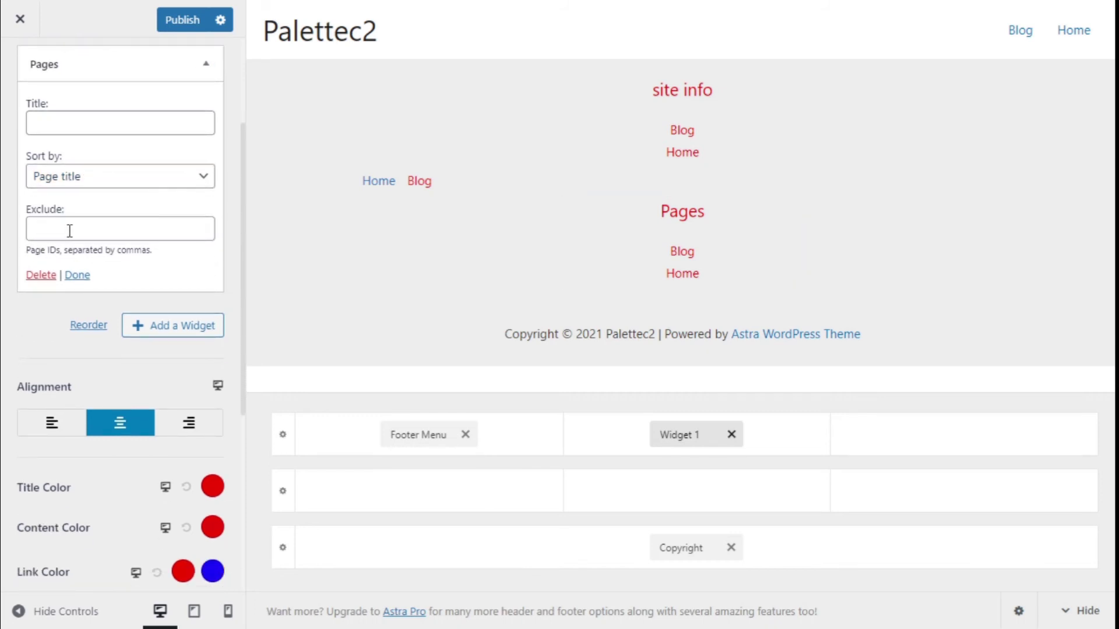
scroll(71, 228, up, 1)
click(81, 239)
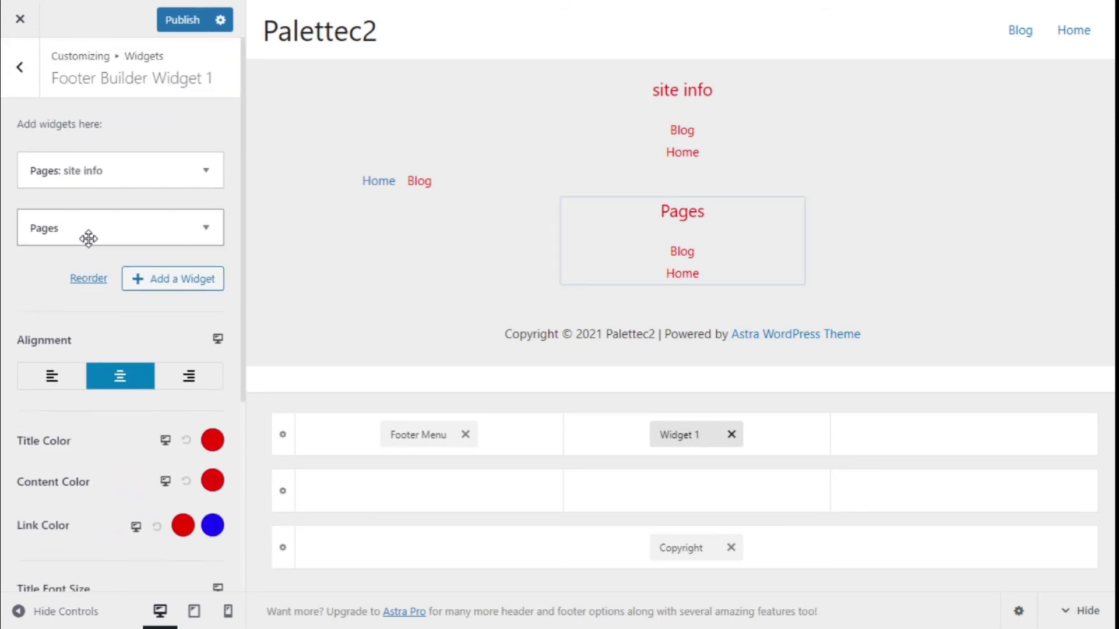
click(200, 229)
scroll(79, 271, down, 5)
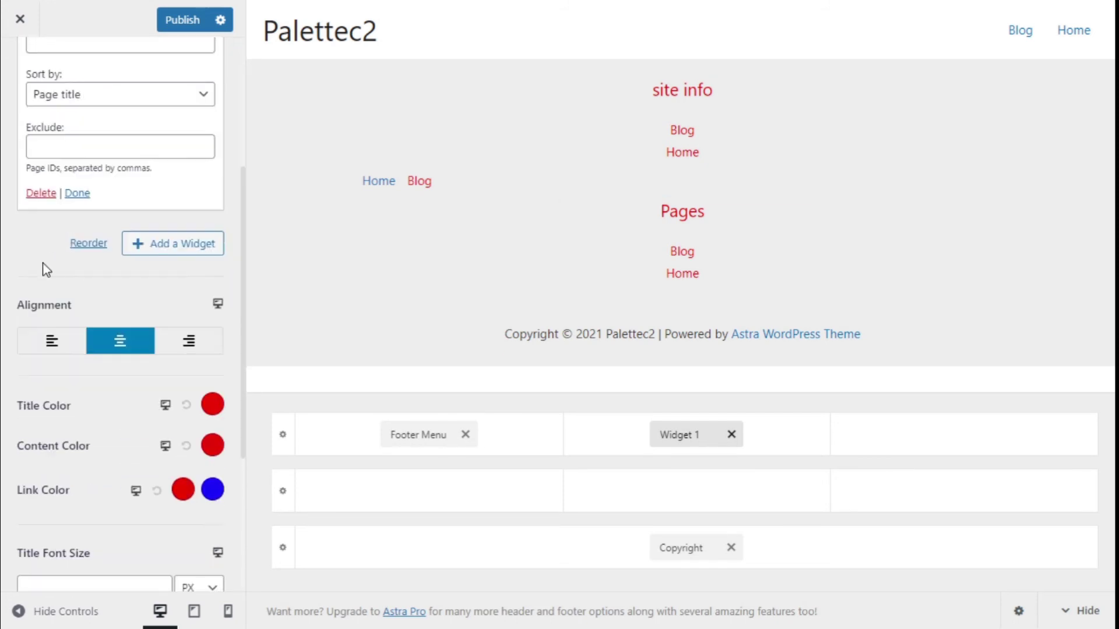
scroll(116, 245, up, 5)
click(103, 173)
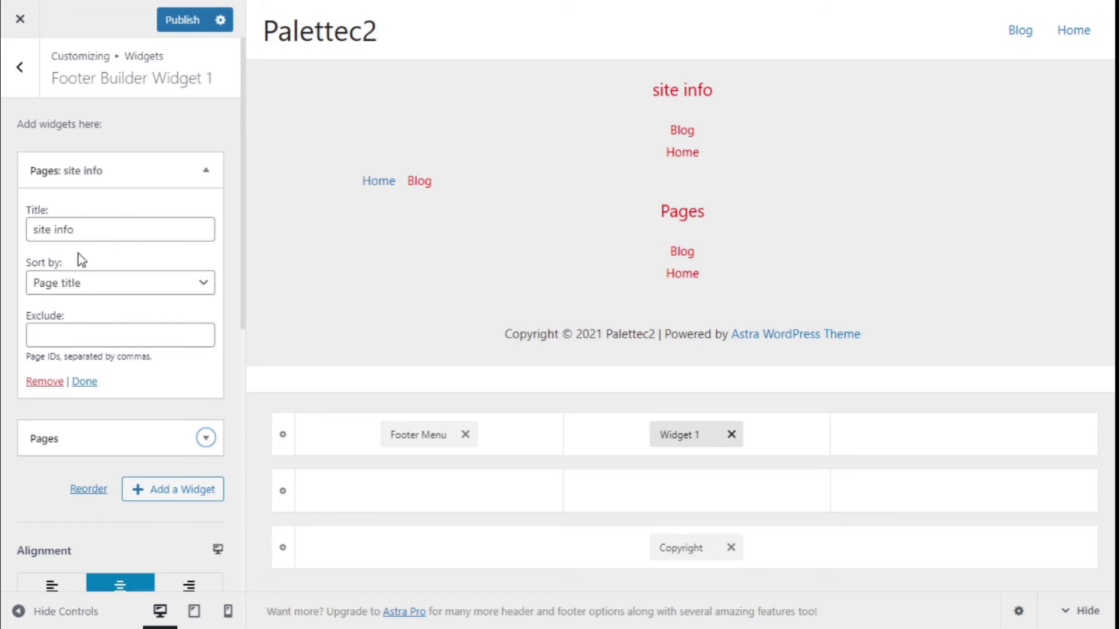
click(47, 383)
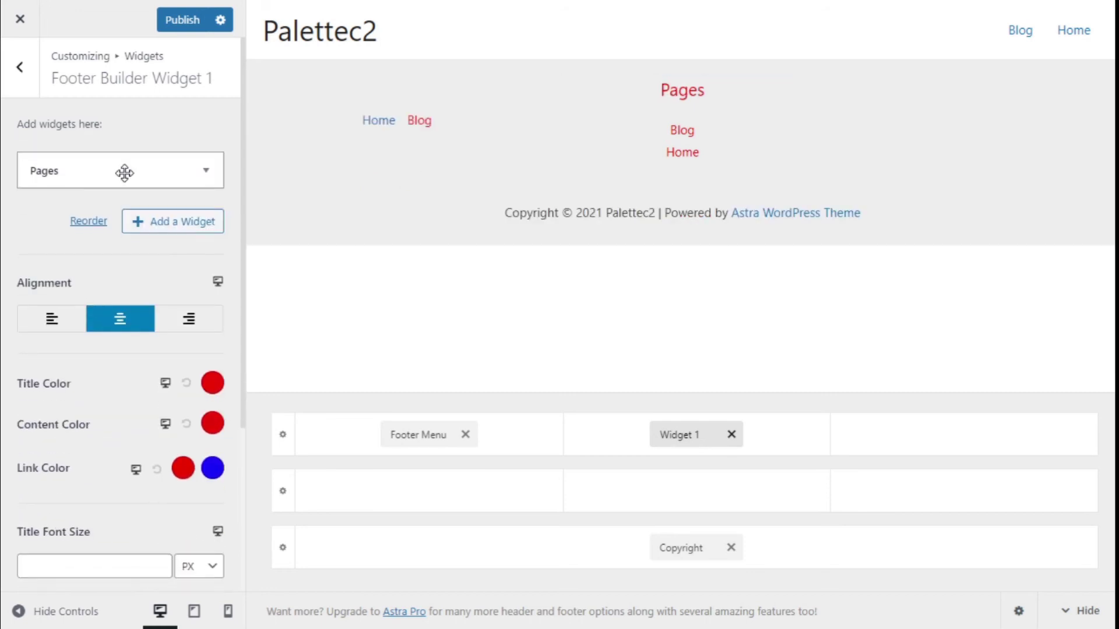
Centre Widget 1's Pages list and keep its title font size unit as PX
scroll(104, 153, down, 1)
scroll(103, 153, down, 1)
click(47, 239)
click(108, 239)
click(176, 241)
click(121, 238)
scroll(192, 175, down, 2)
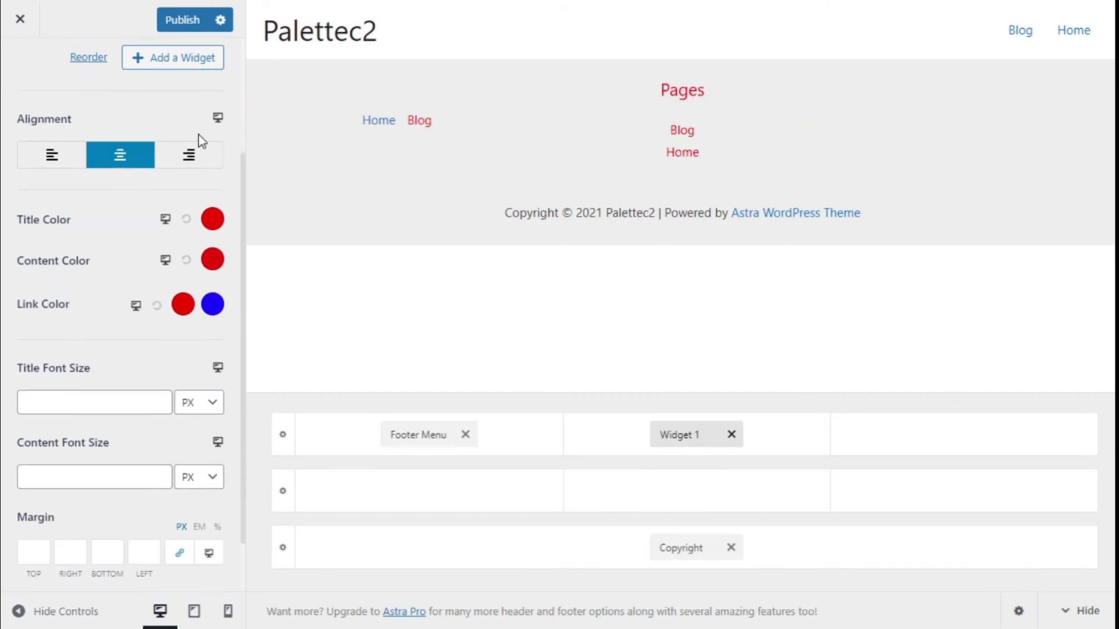
scroll(234, 119, down, 2)
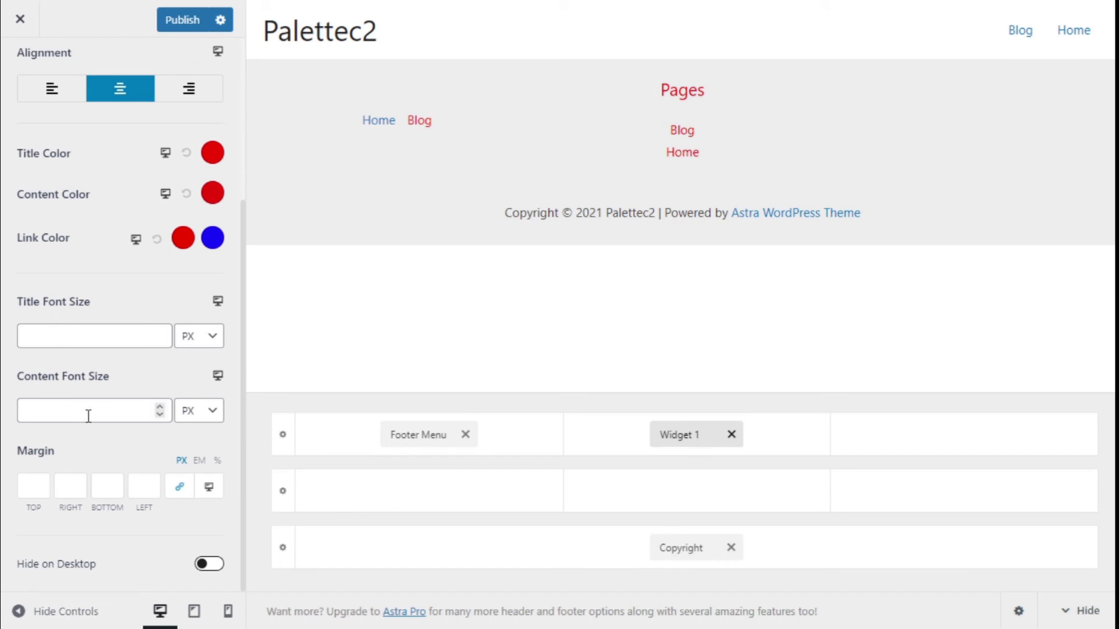
click(47, 488)
click(189, 343)
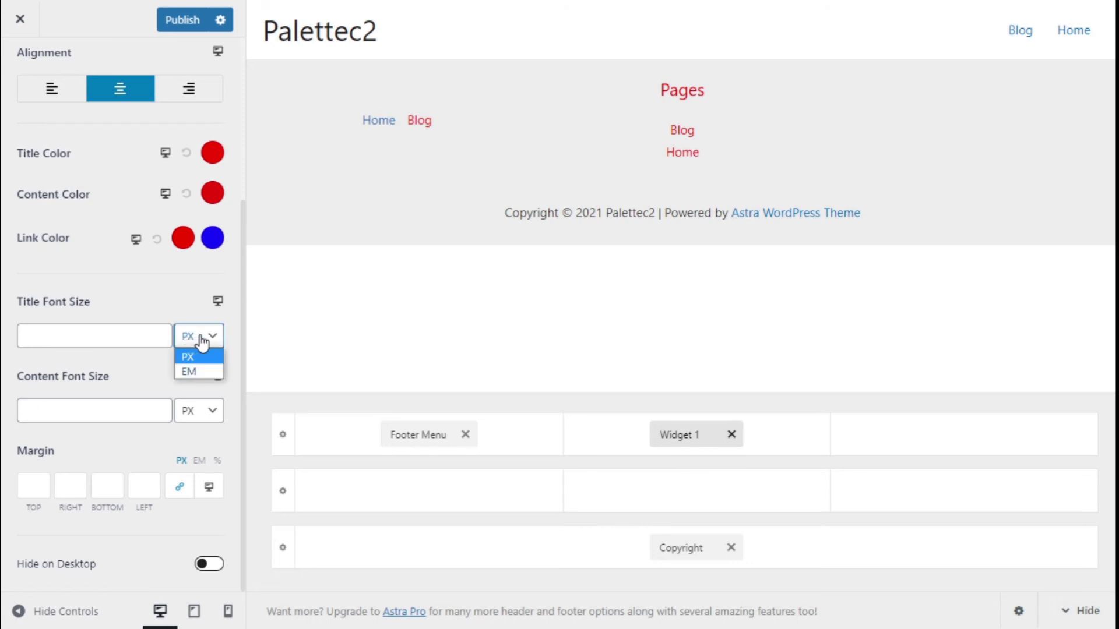
click(135, 316)
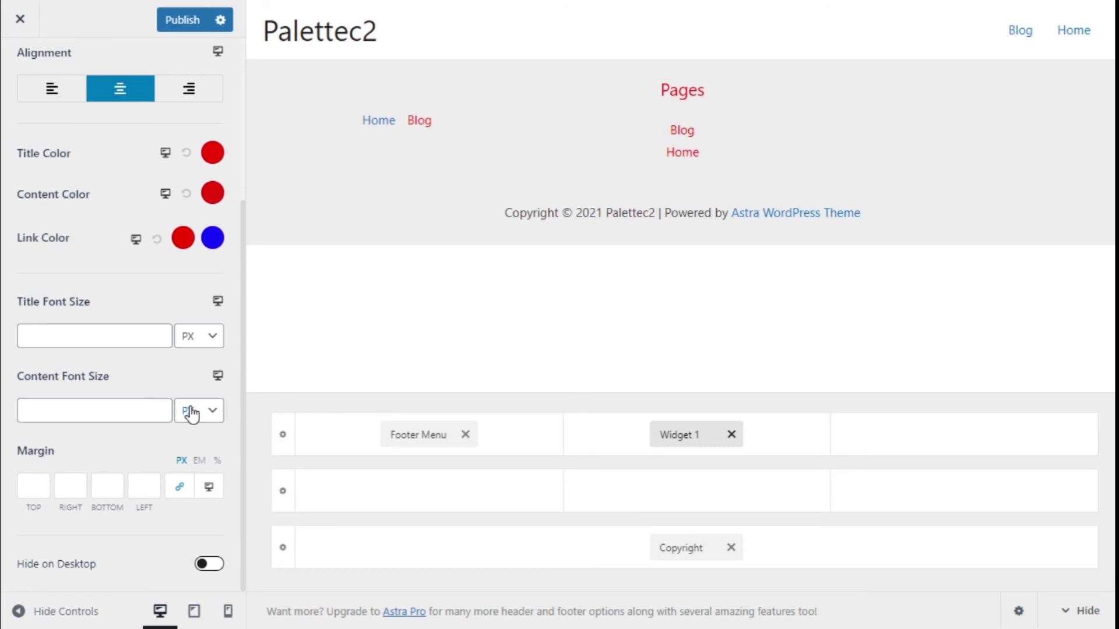
scroll(192, 414, up, 4)
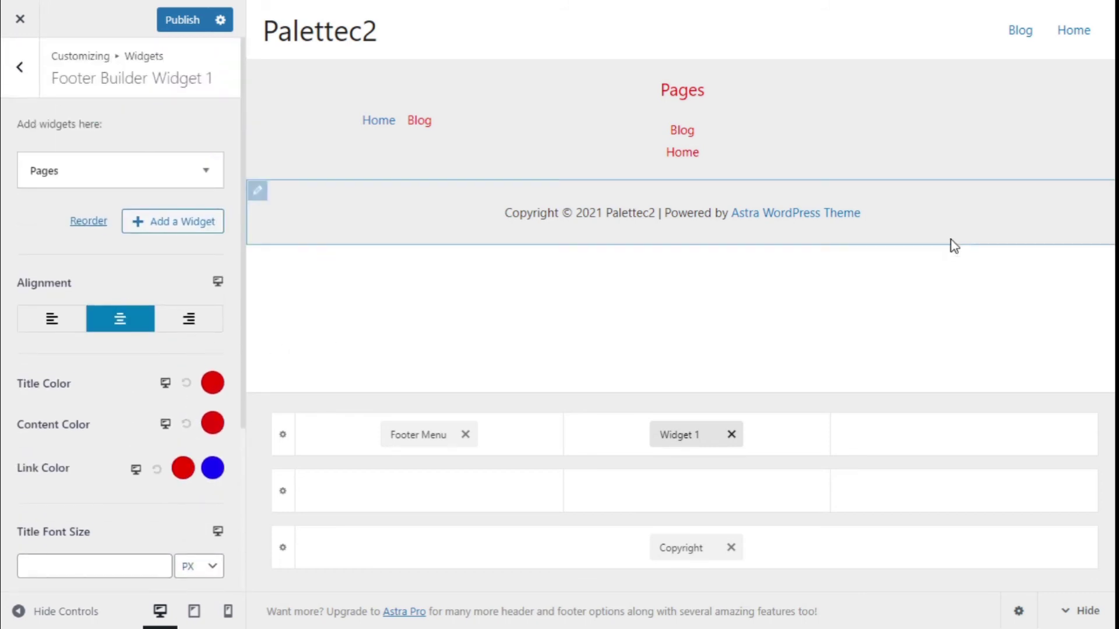
Put a Social element with Facebook, Twitter and Instagram in the third column and open its settings
click(965, 438)
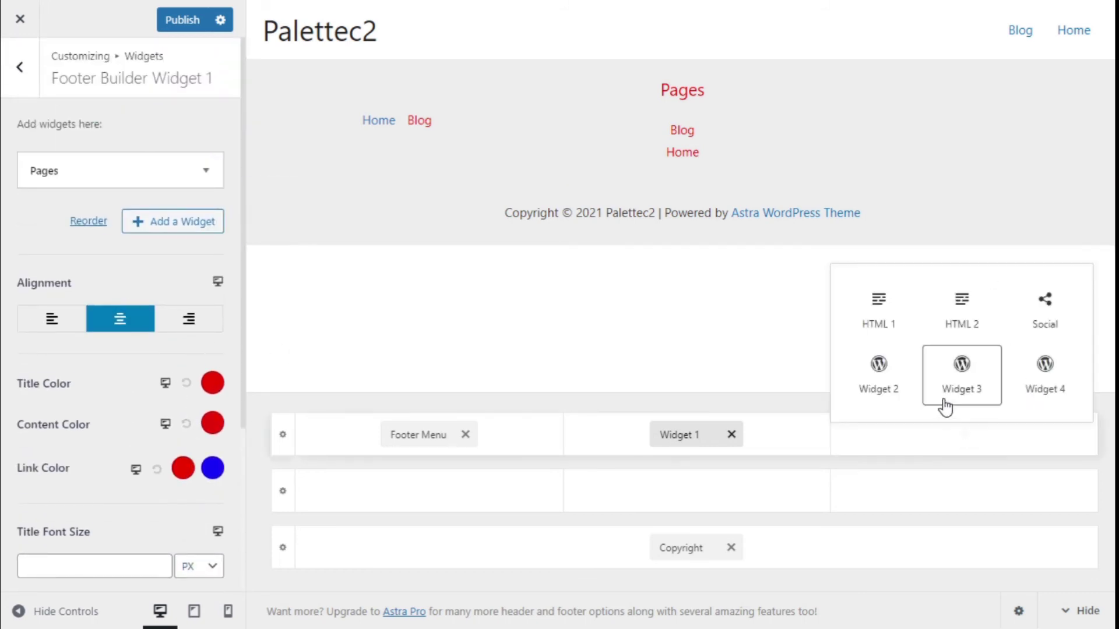
click(1039, 306)
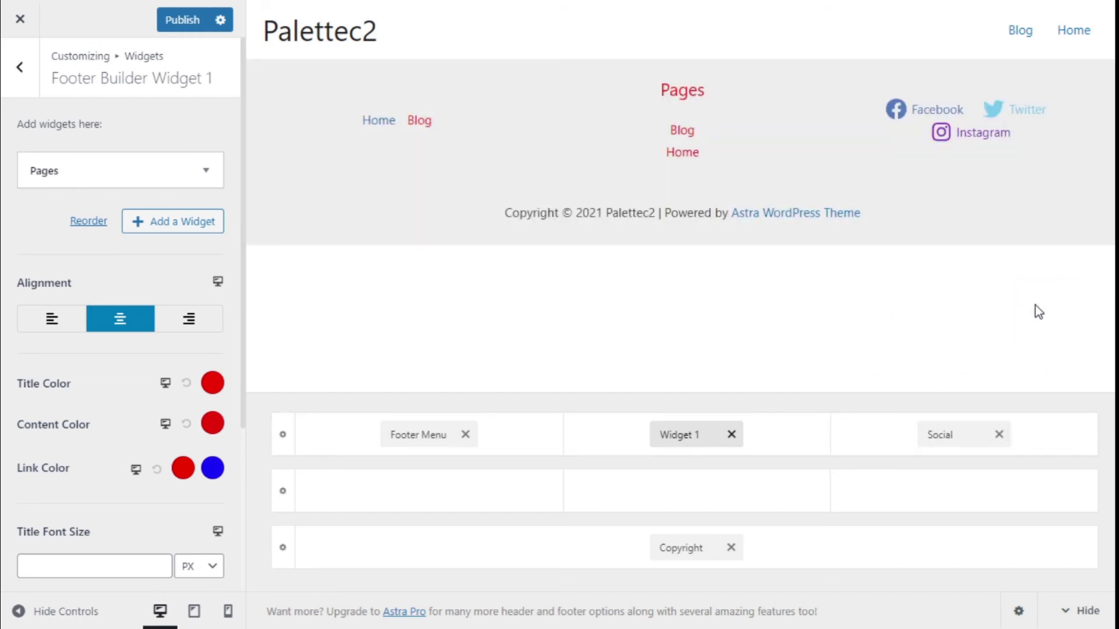
click(942, 435)
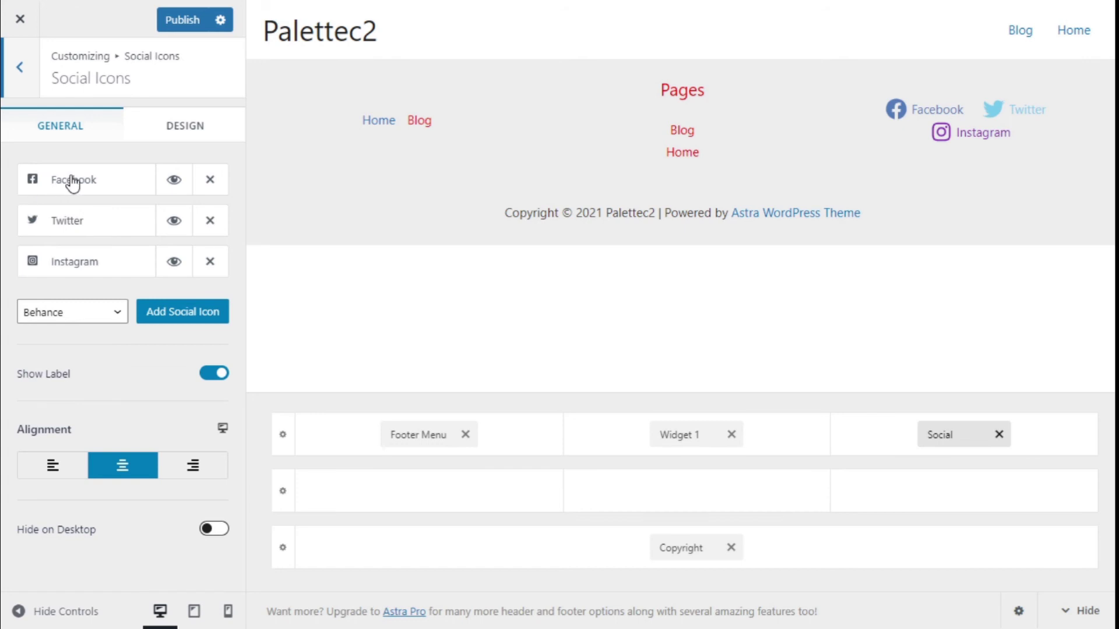
Expand the Facebook social item and page through its available icons without changing it
click(75, 193)
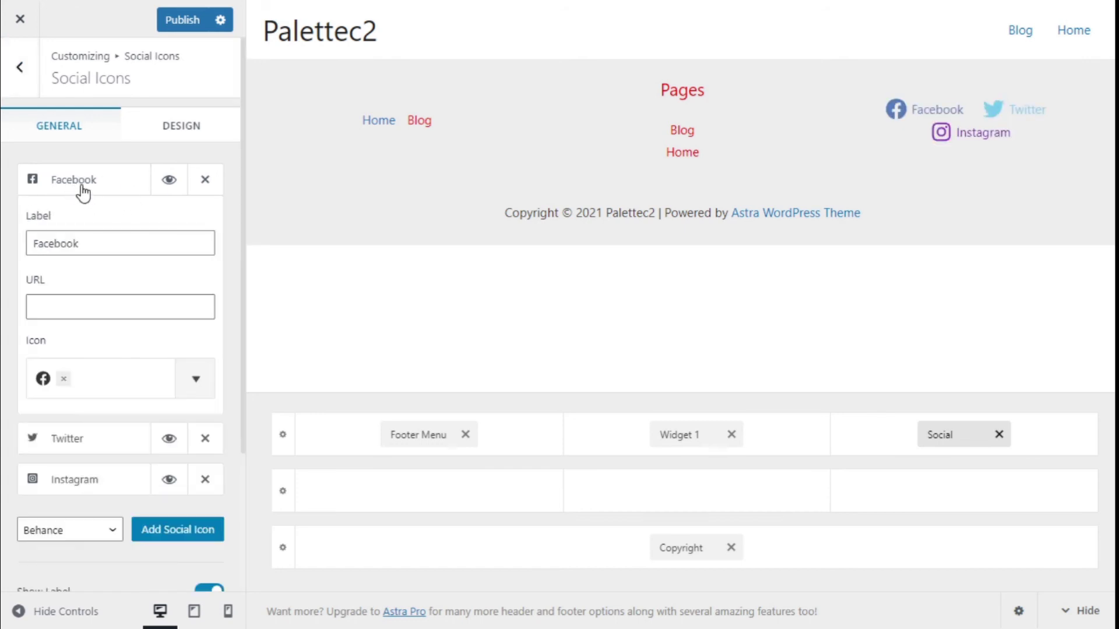
scroll(69, 213, down, 2)
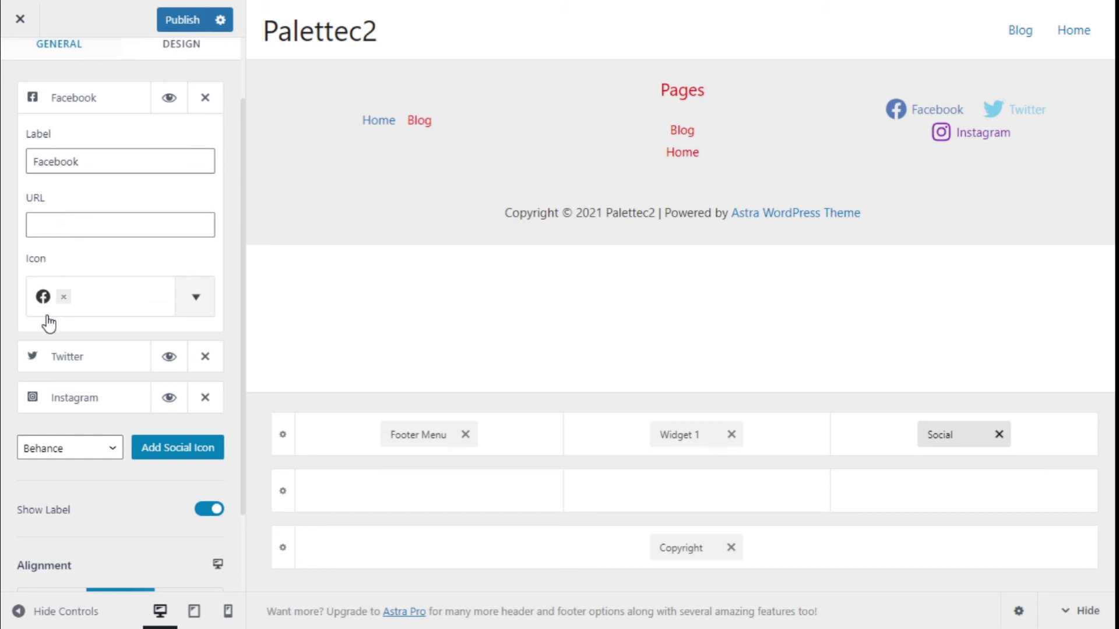
click(194, 298)
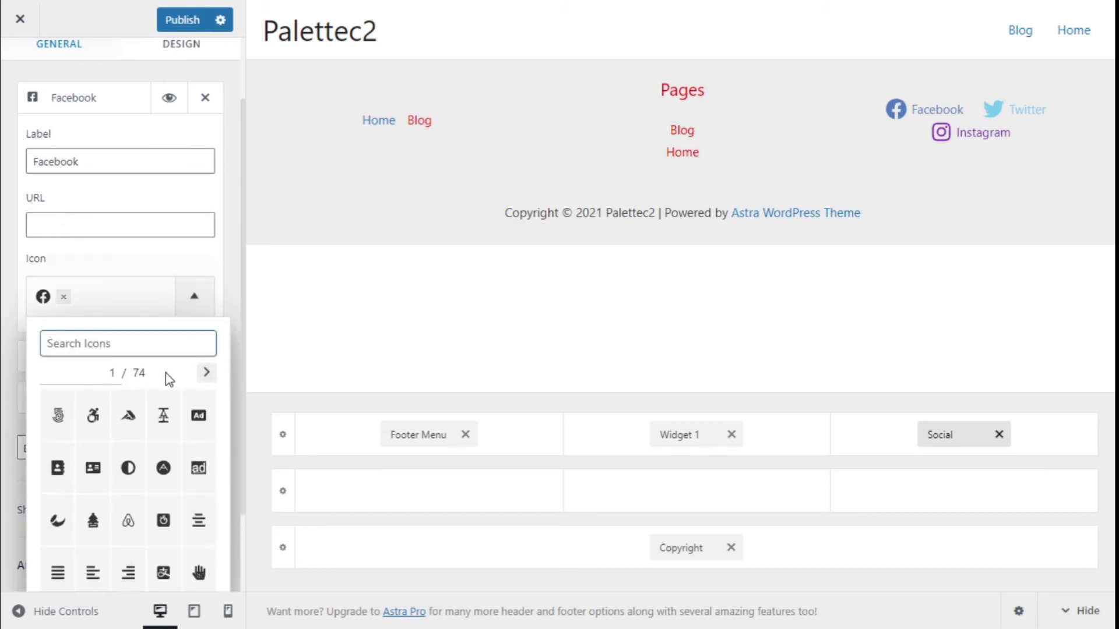
scroll(168, 375, down, 1)
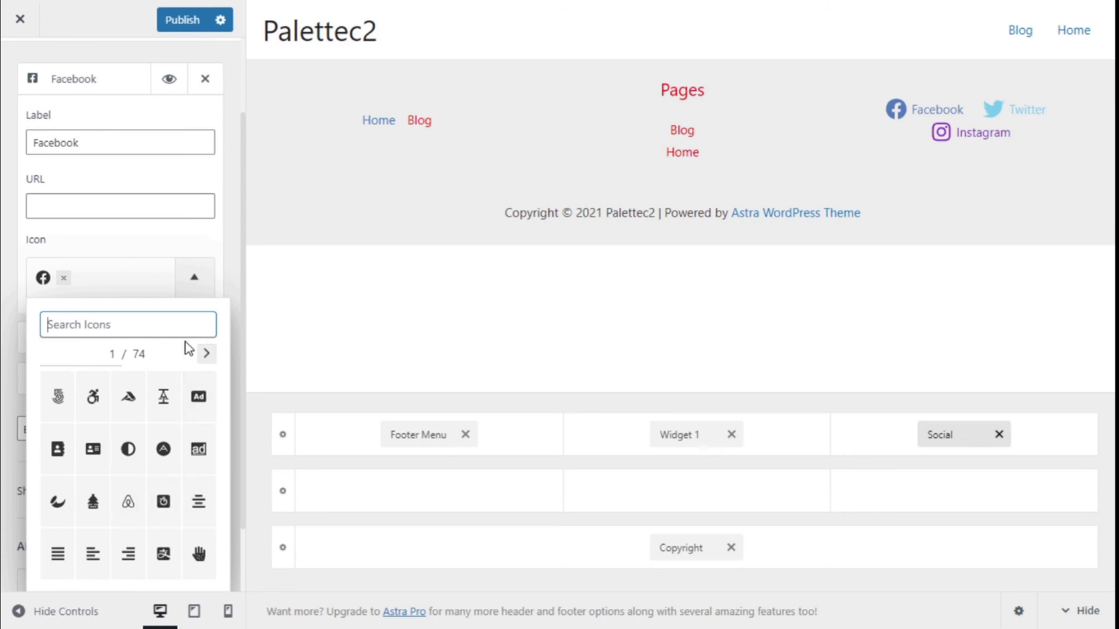
click(208, 354)
click(208, 354)
click(208, 354)
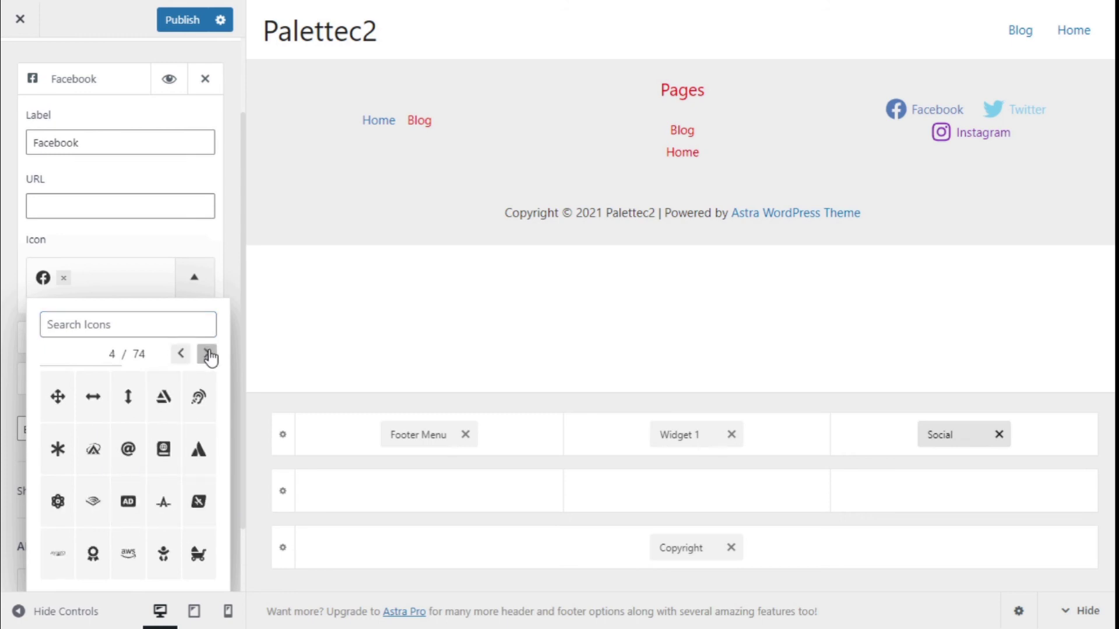
click(187, 273)
Review the Twitter and Instagram items and the list of other networks, adding none
scroll(125, 274, down, 2)
click(85, 256)
scroll(100, 289, down, 3)
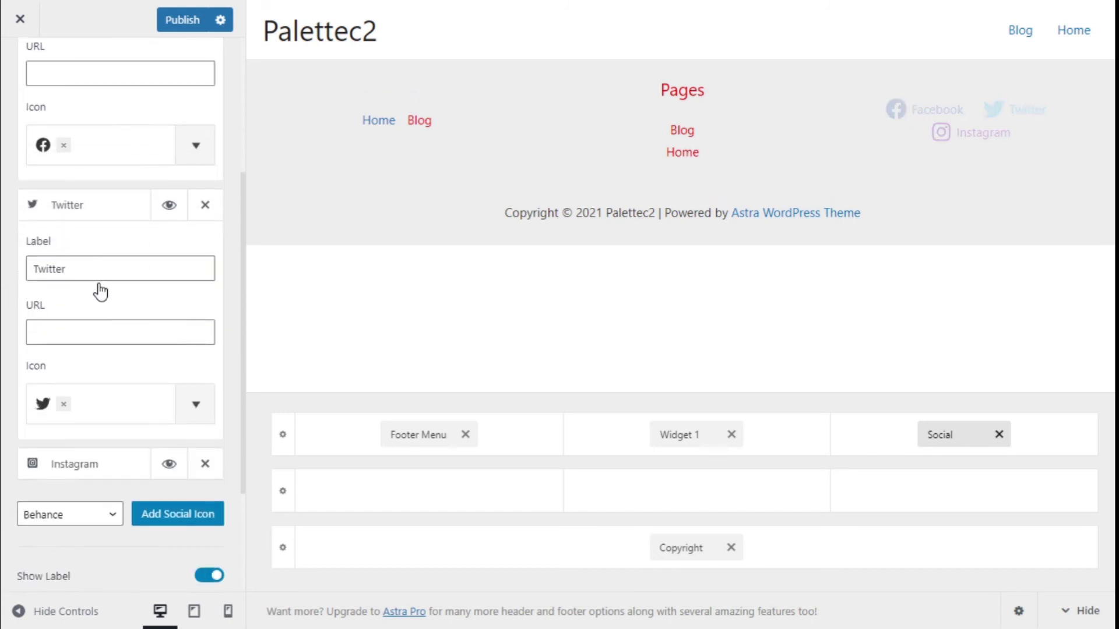
click(79, 361)
scroll(97, 291, down, 3)
click(95, 198)
click(111, 356)
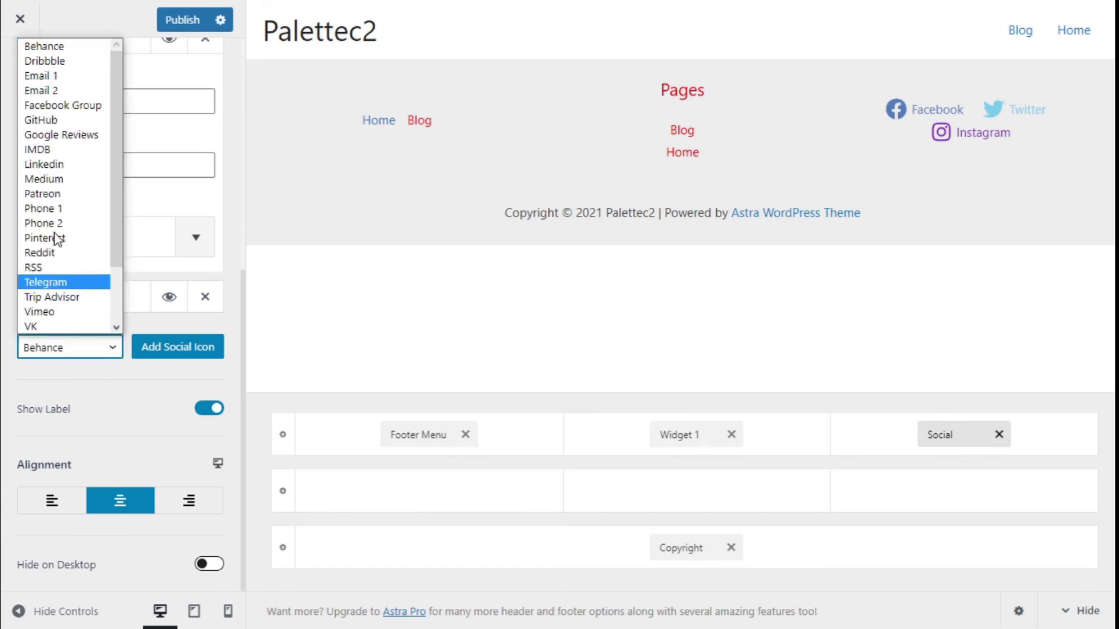
click(91, 367)
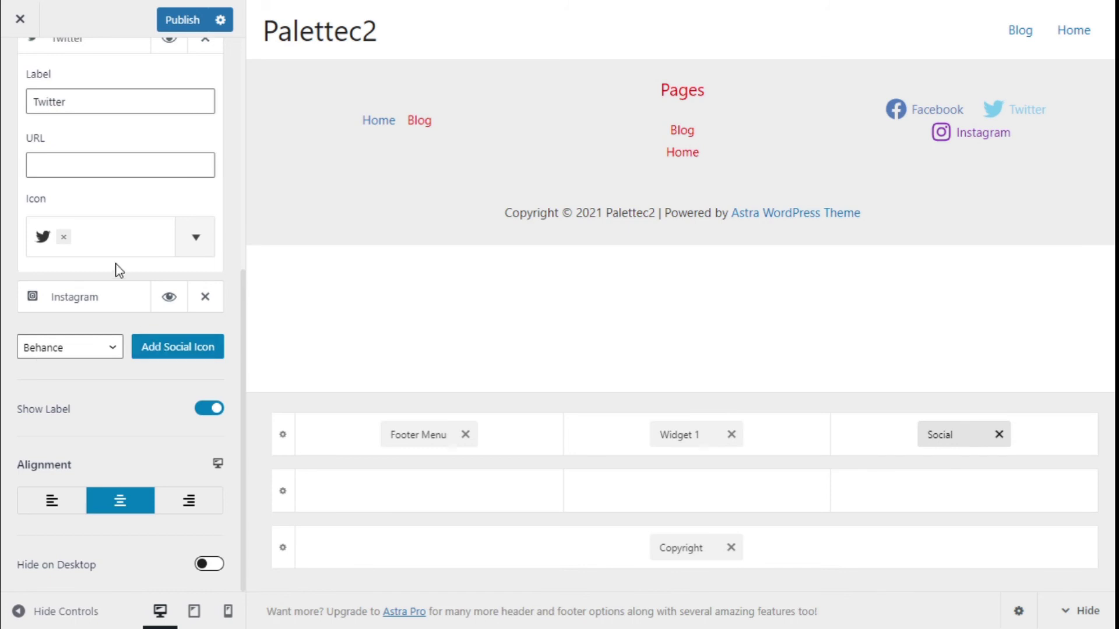
Turn off Show Label and set the social icons' alignment to Center after trying left and right
click(209, 409)
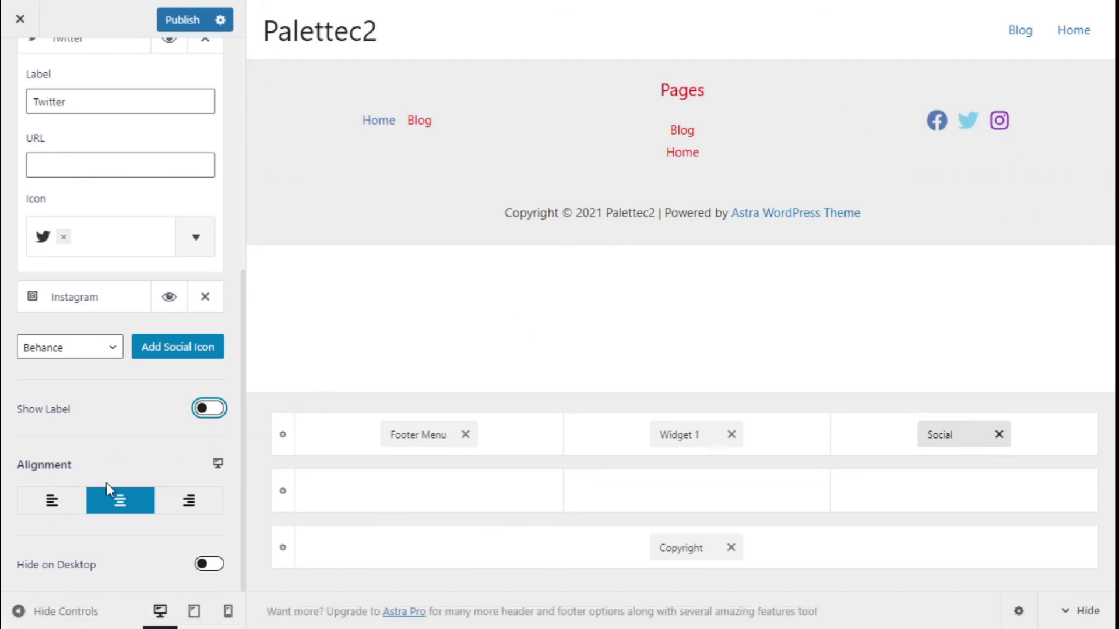
click(74, 507)
click(123, 505)
click(158, 508)
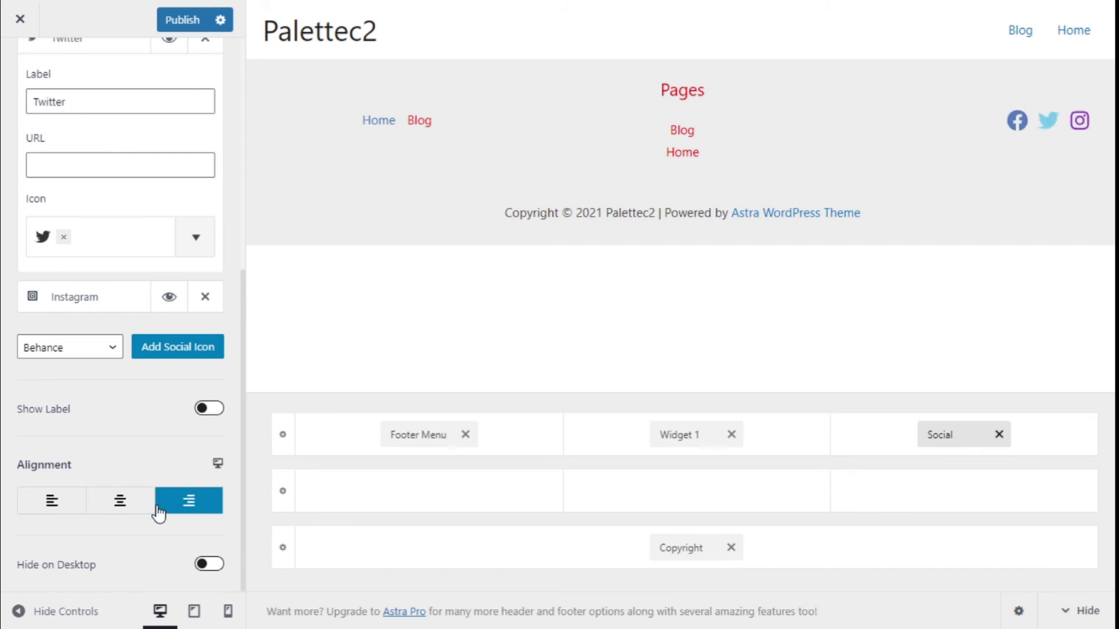
click(129, 512)
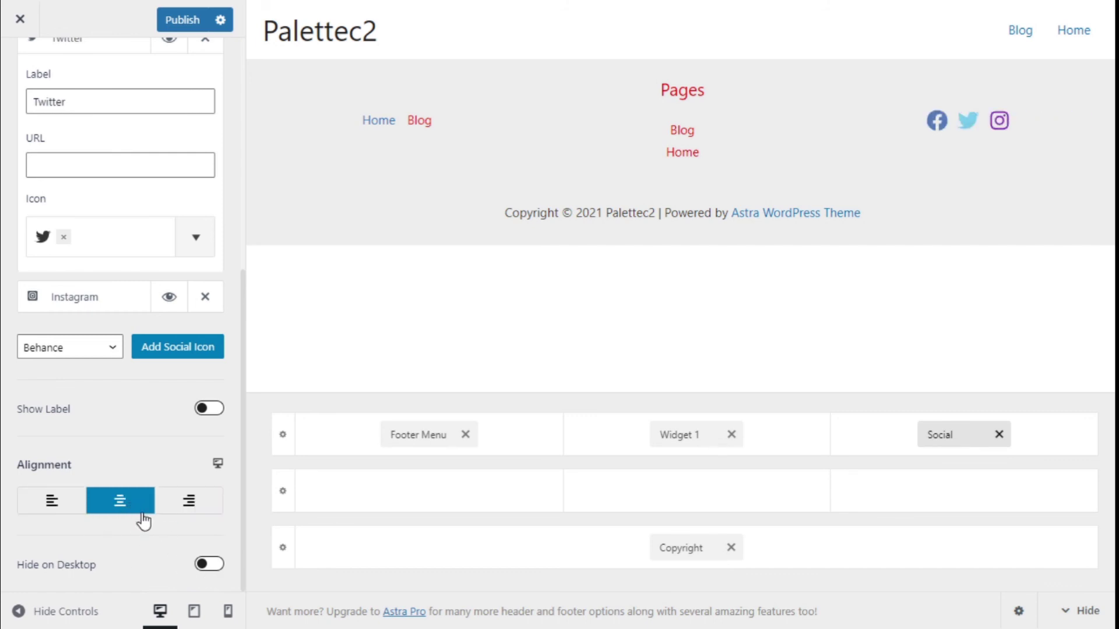
scroll(143, 518, up, 5)
scroll(143, 517, up, 2)
On the Design tab, set Icon Size and Icon Spacing to 33 px and Color Type to Custom
click(176, 133)
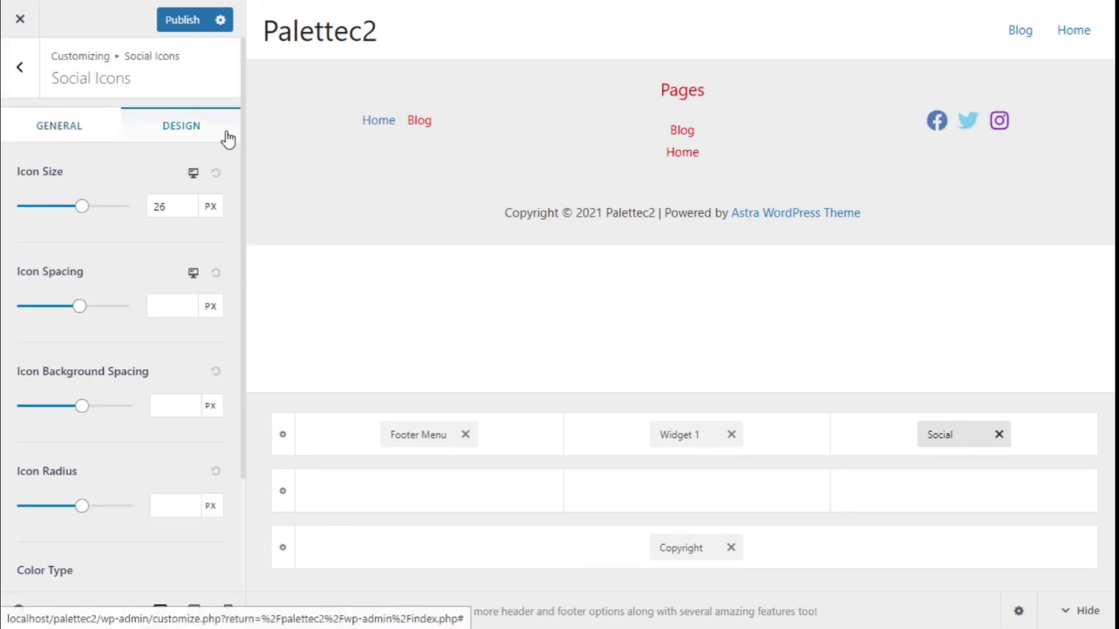
drag(88, 208, 93, 211)
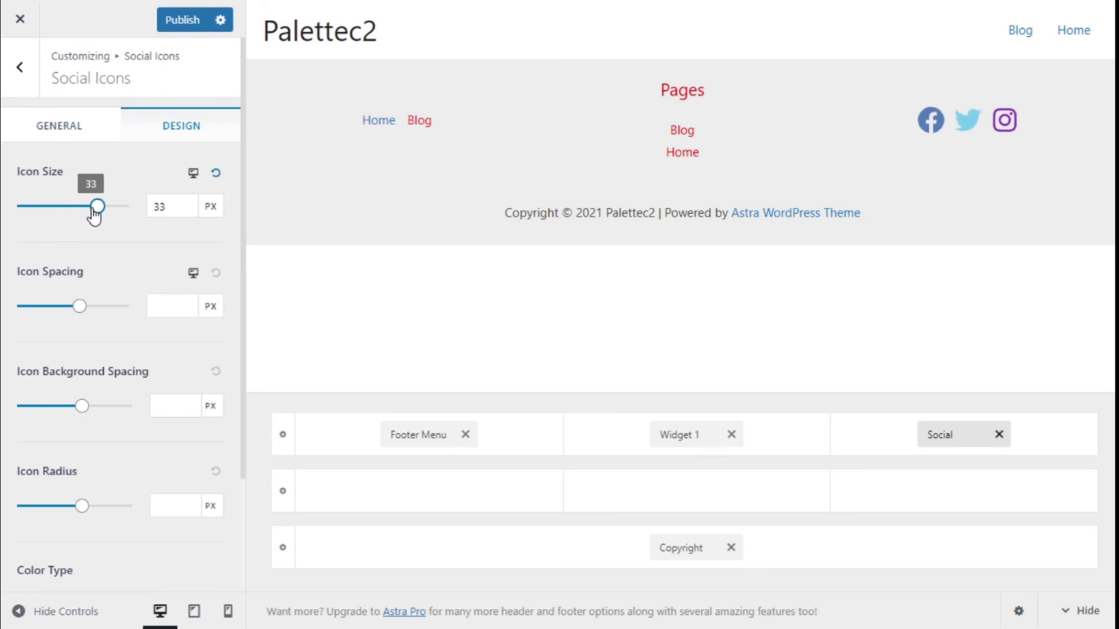
scroll(155, 220, down, 2)
drag(77, 228, 98, 229)
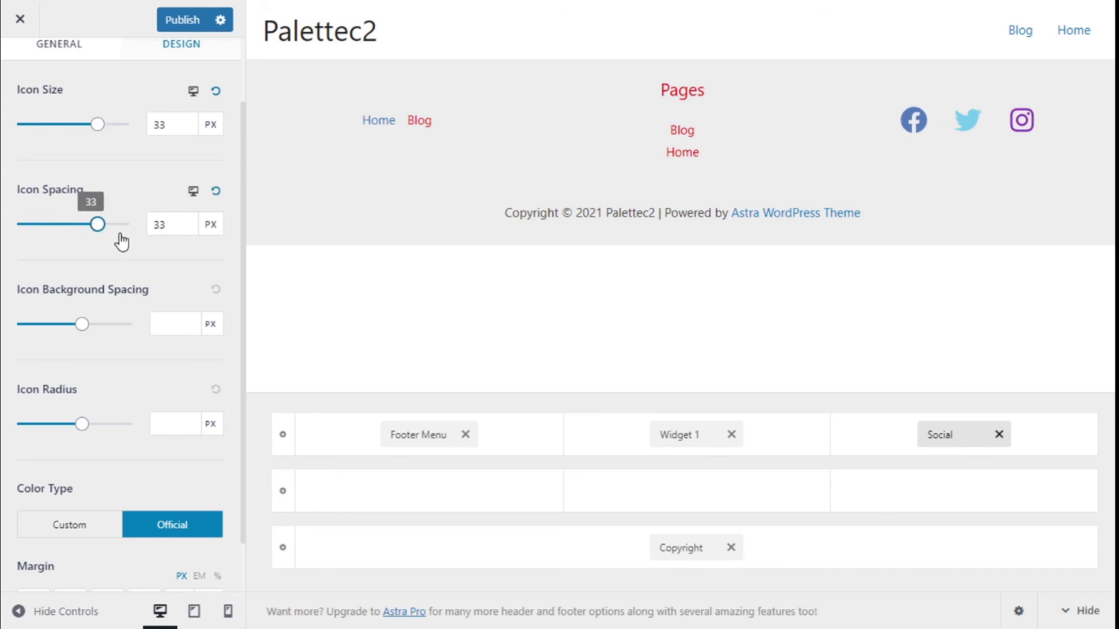
scroll(97, 262, down, 1)
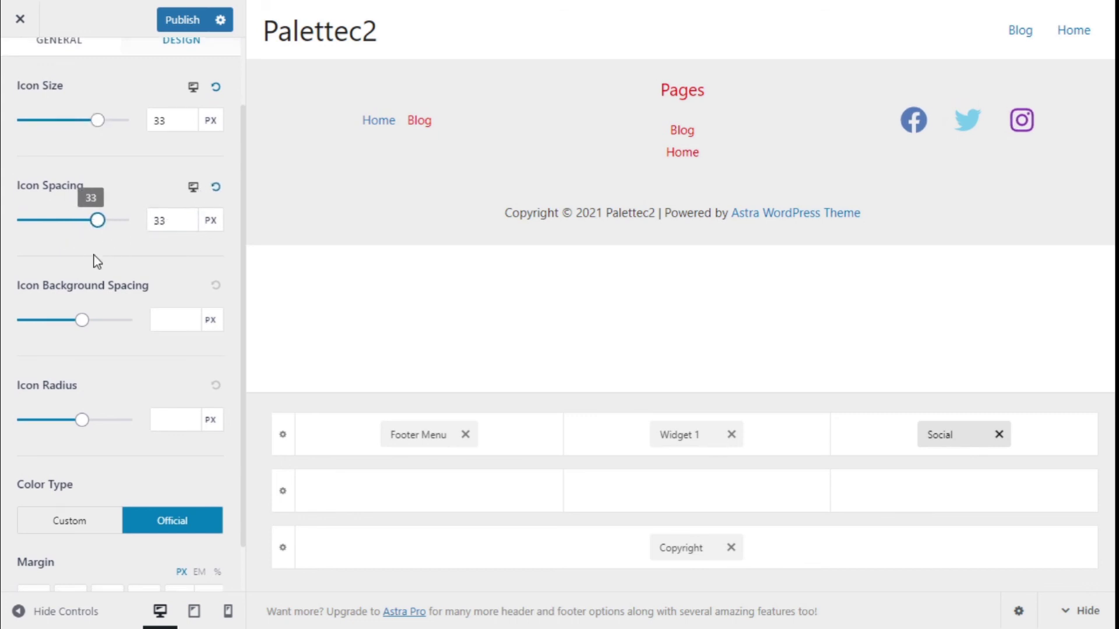
scroll(97, 262, down, 1)
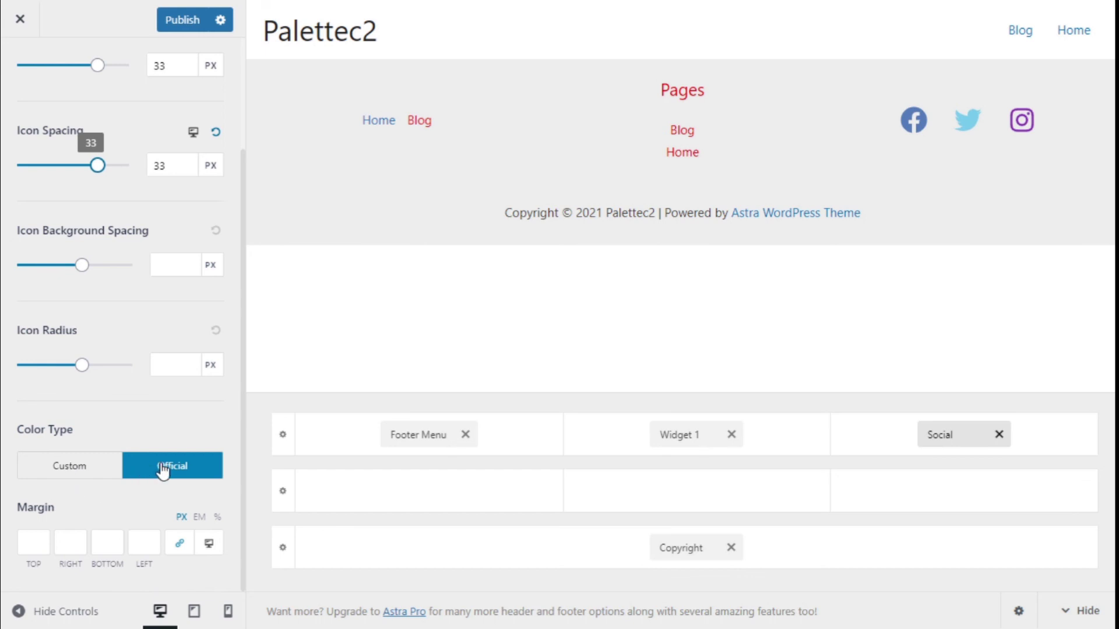
click(107, 465)
Set the Icon Color to blue (#100bf8) for Normal and red for Hover
scroll(135, 294, down, 3)
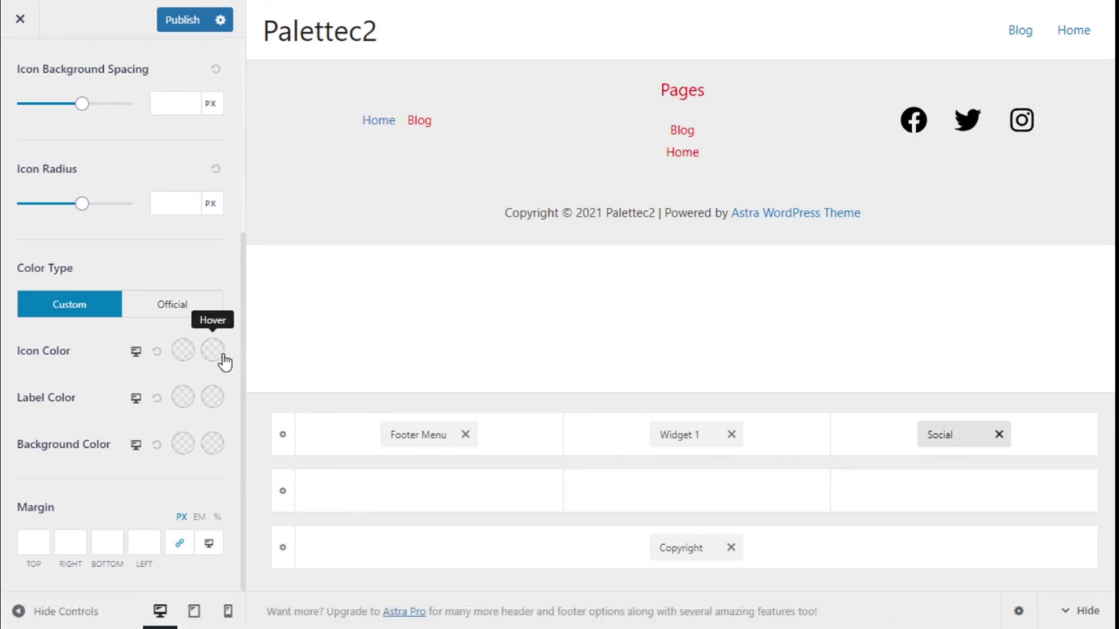
click(182, 353)
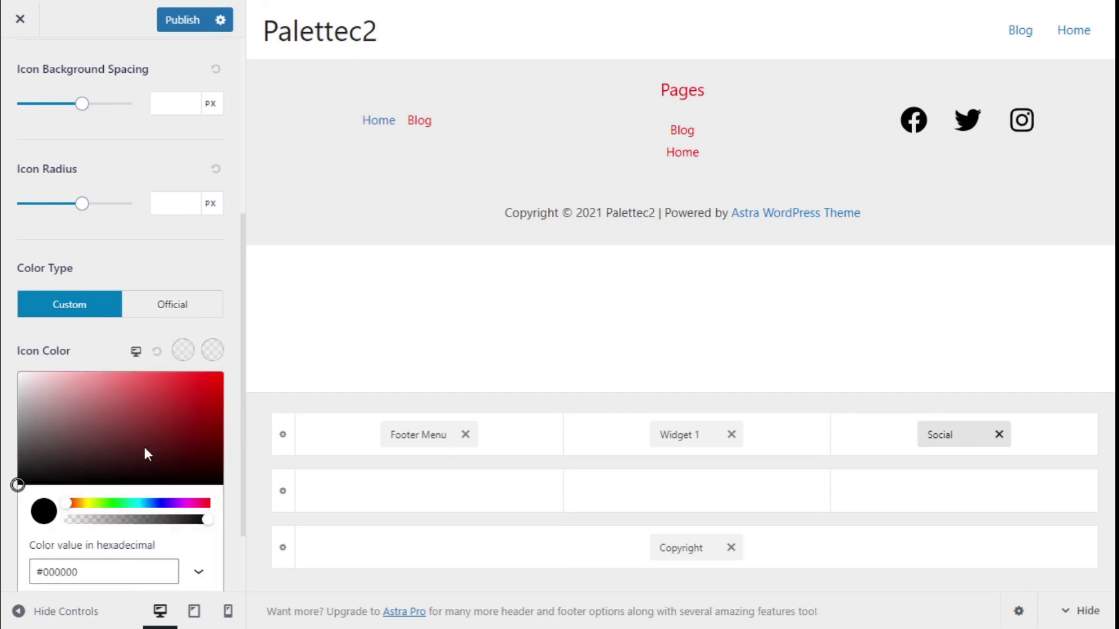
click(161, 502)
click(214, 375)
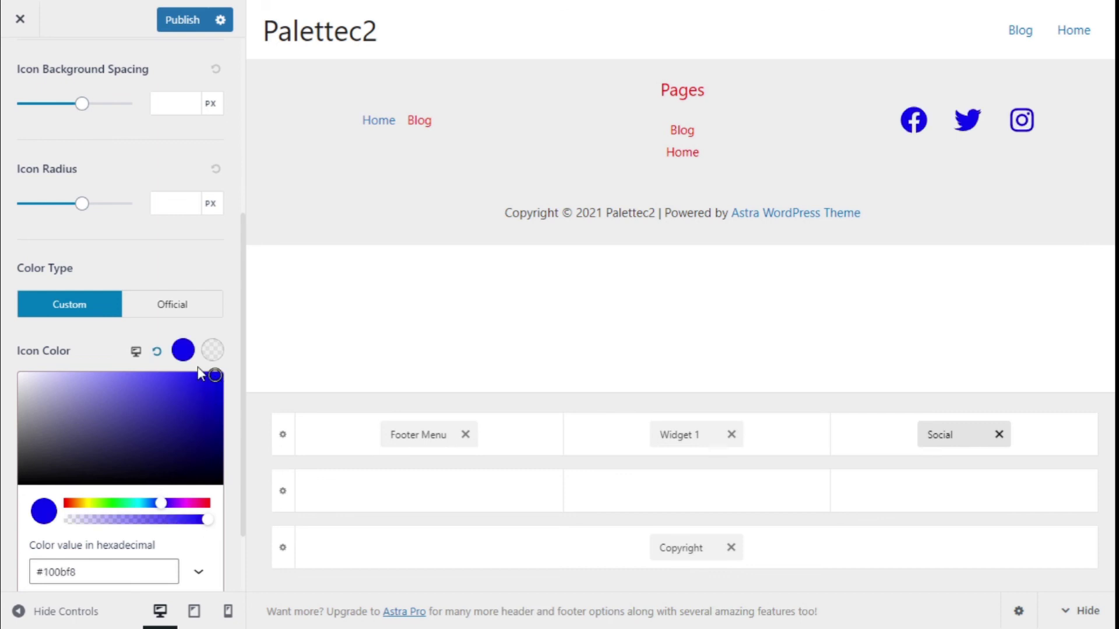
click(96, 345)
click(212, 351)
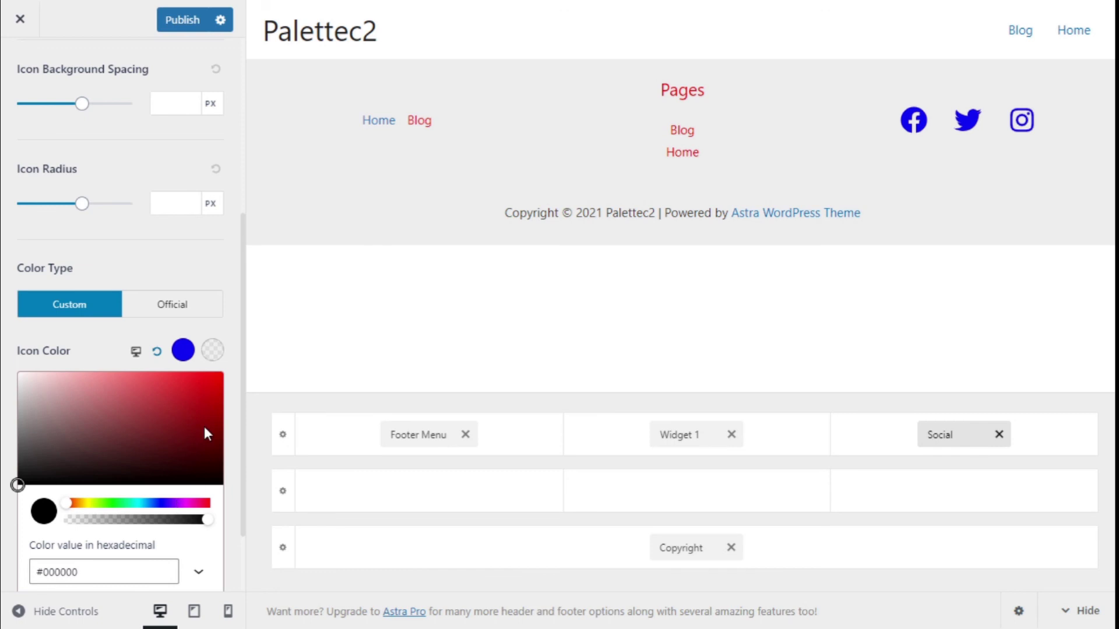
click(216, 381)
click(86, 343)
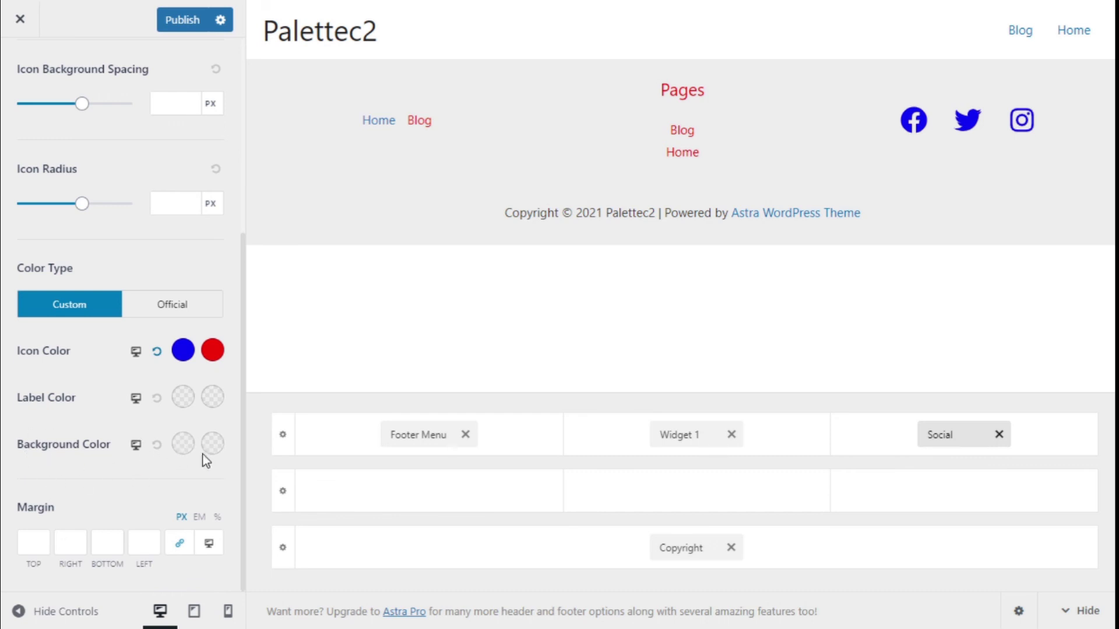
click(39, 541)
Leave the social icons' margin values unchanged and publish all footer changes
key(Tab)
click(119, 541)
click(78, 543)
click(539, 542)
click(182, 28)
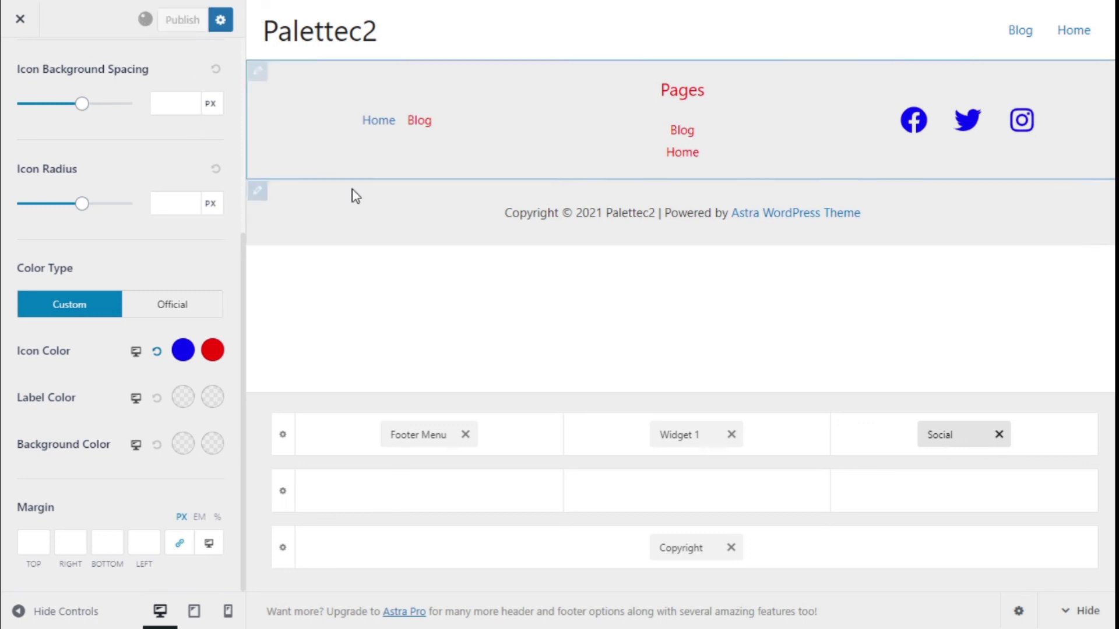